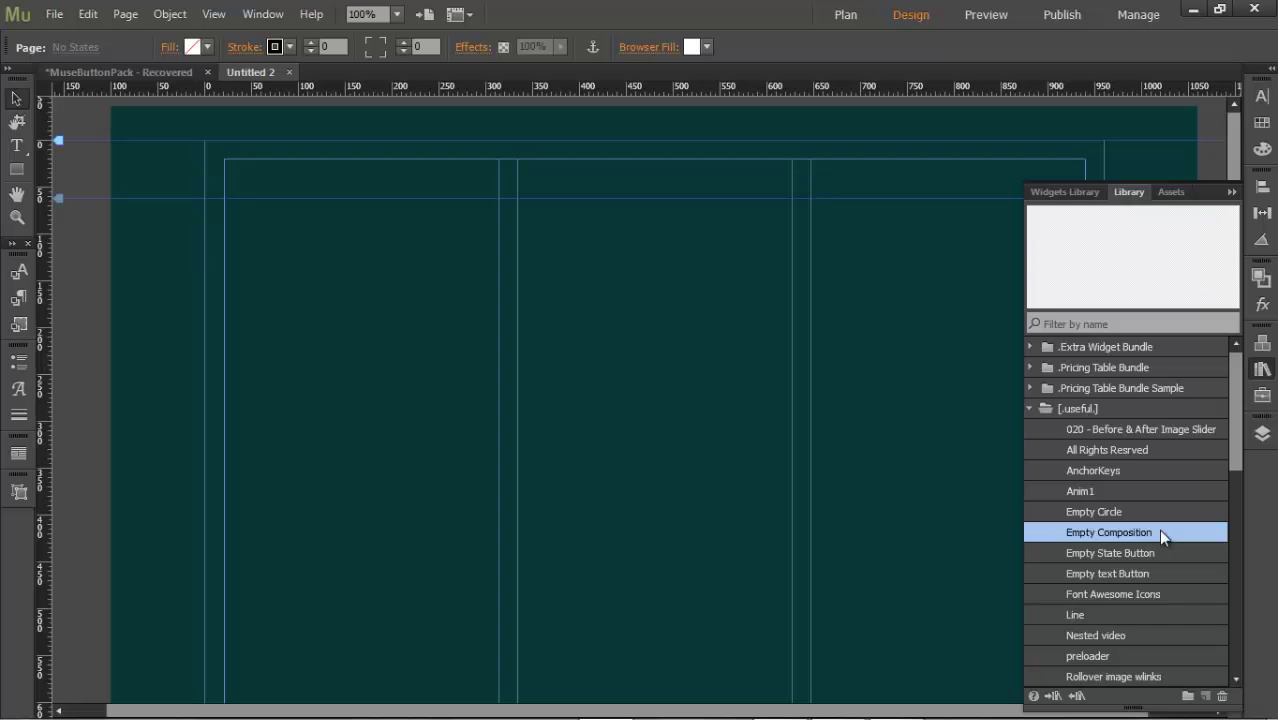
# Step: Place an empty composition on the page, set to Stacked, rollover trigger, 0.2-second fade
pyautogui.moveTo(581, 350); pyautogui.dragTo(581, 350)
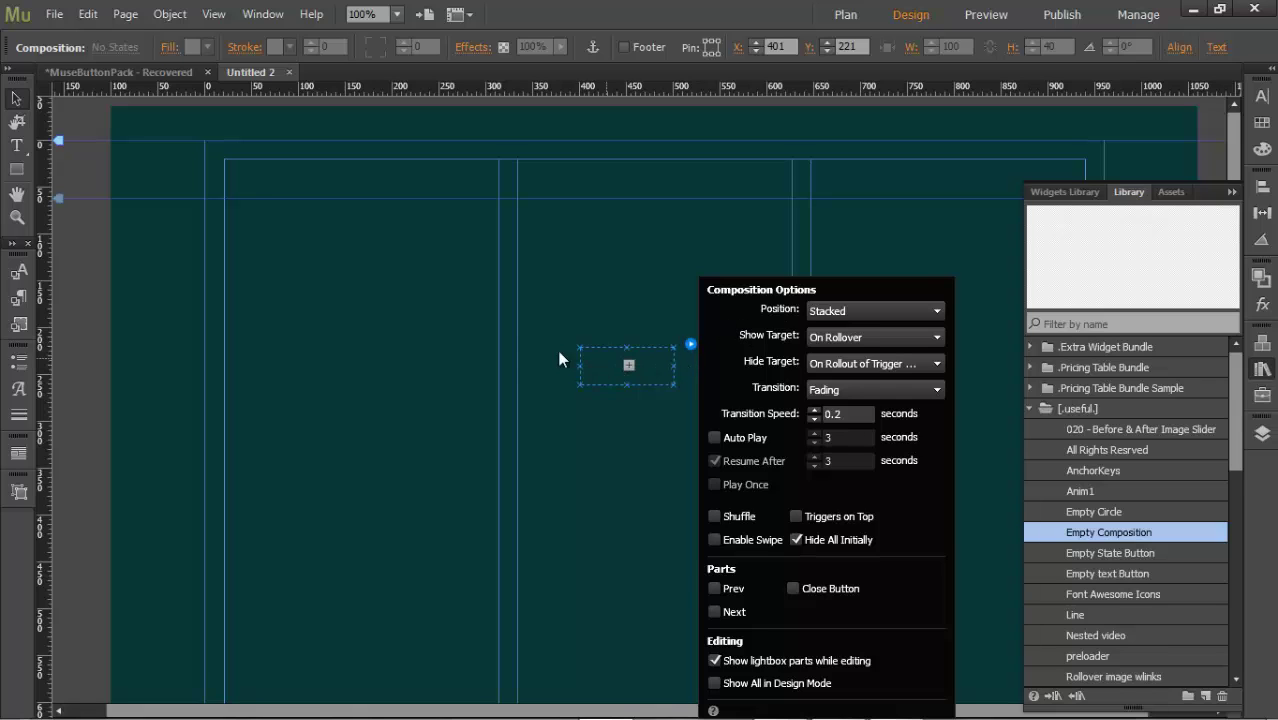
# Step: Move the composition up-left and give it a Horizontal transition, no hide target, triggers on top
pyautogui.moveTo(628, 365); pyautogui.dragTo(528, 290)
pyautogui.click(586, 270)
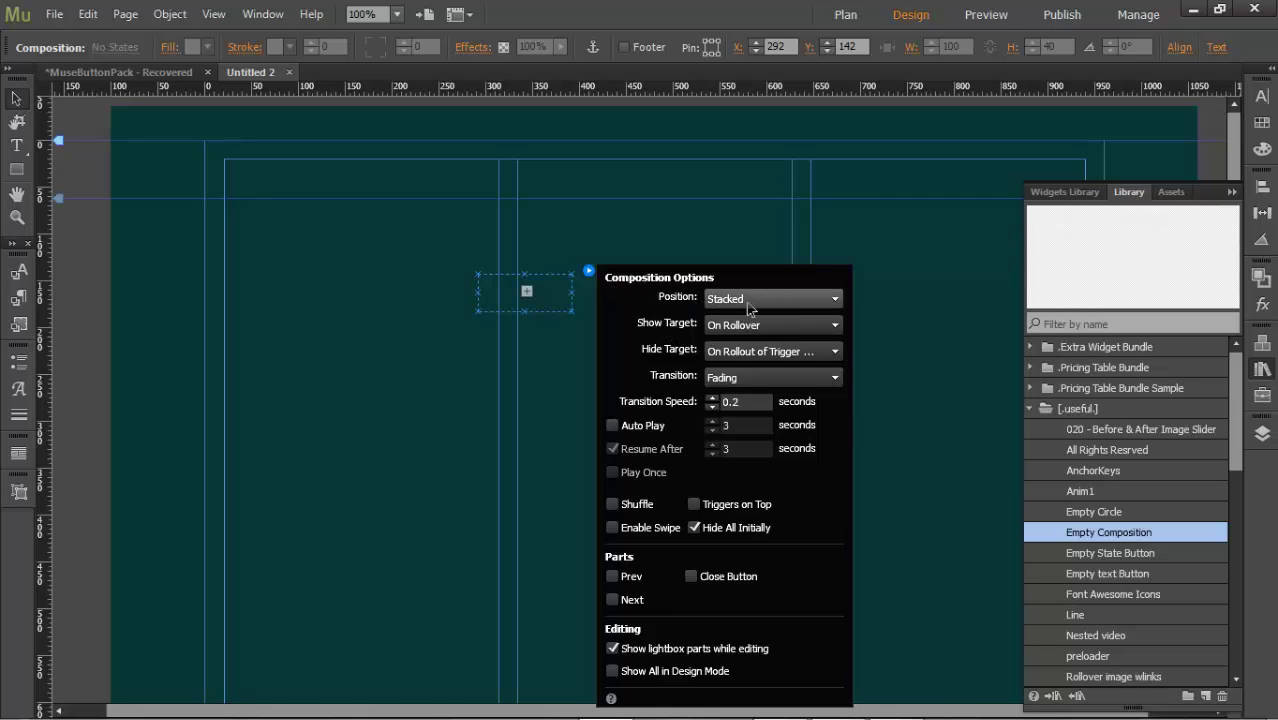
pyautogui.click(740, 380)
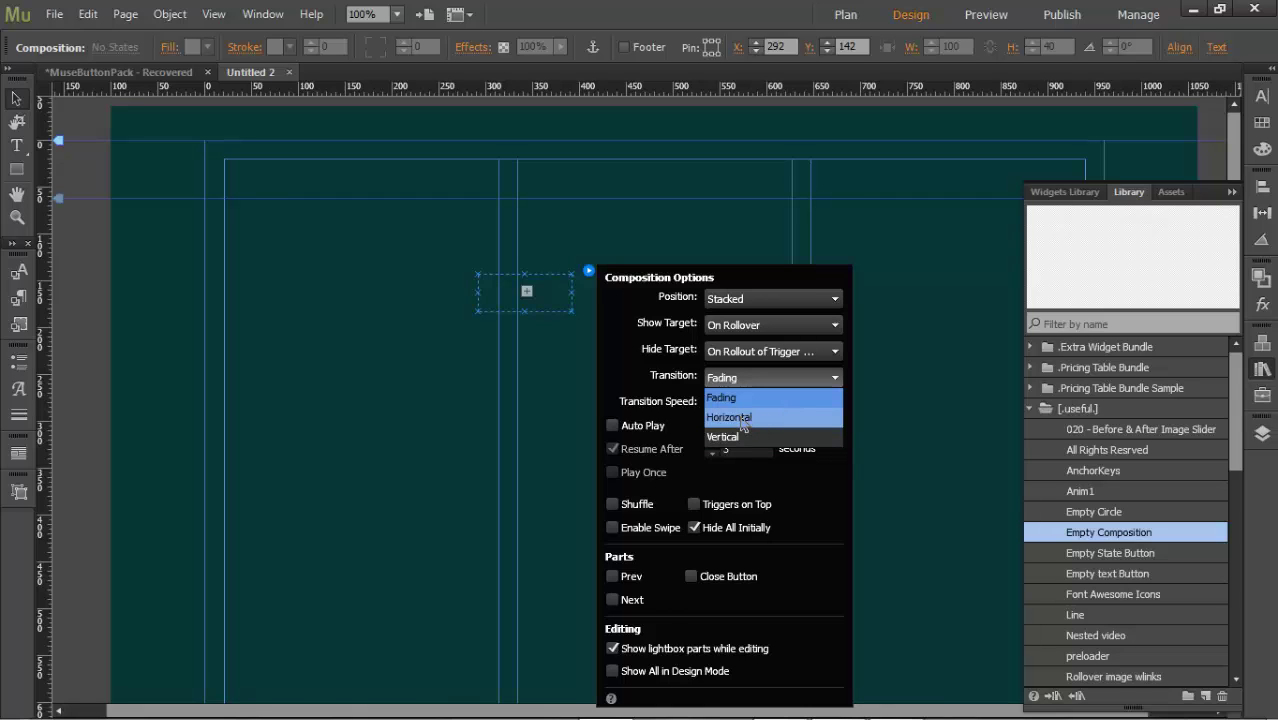
pyautogui.click(744, 418)
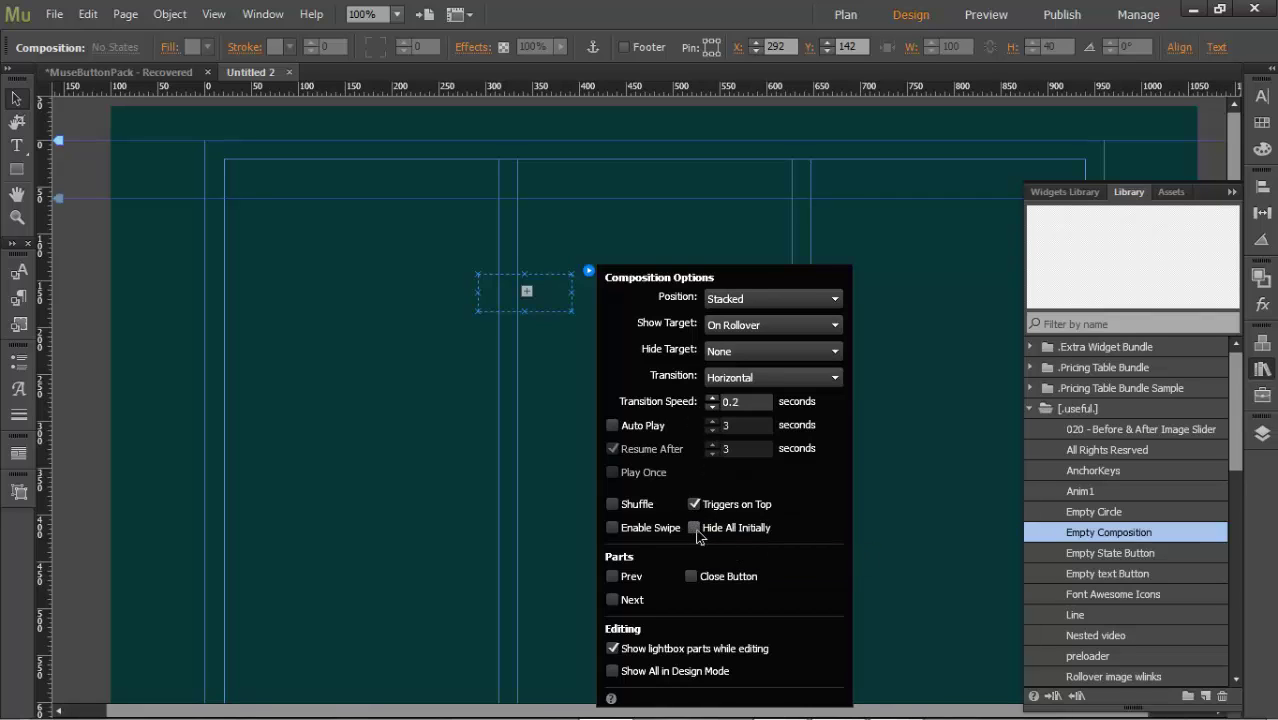
pyautogui.click(438, 451)
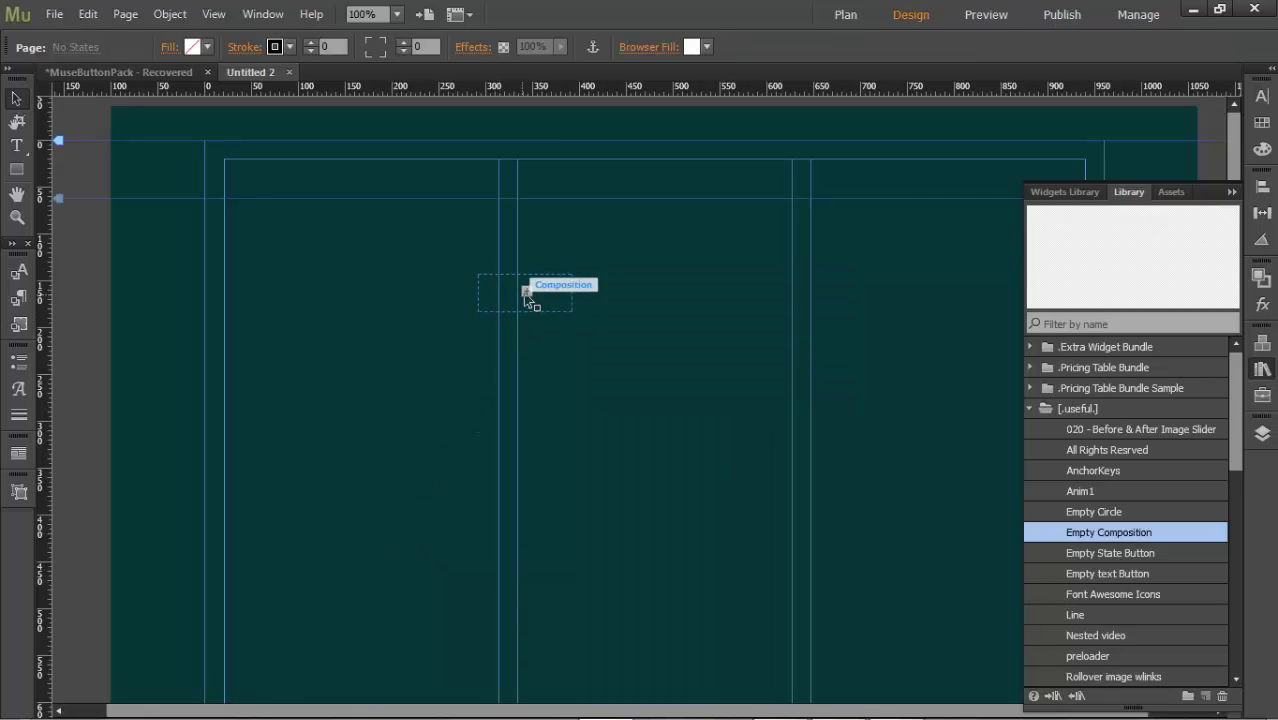
# Step: Drag the target box up near the page top, leaving the trigger box lower down
pyautogui.click(555, 299)
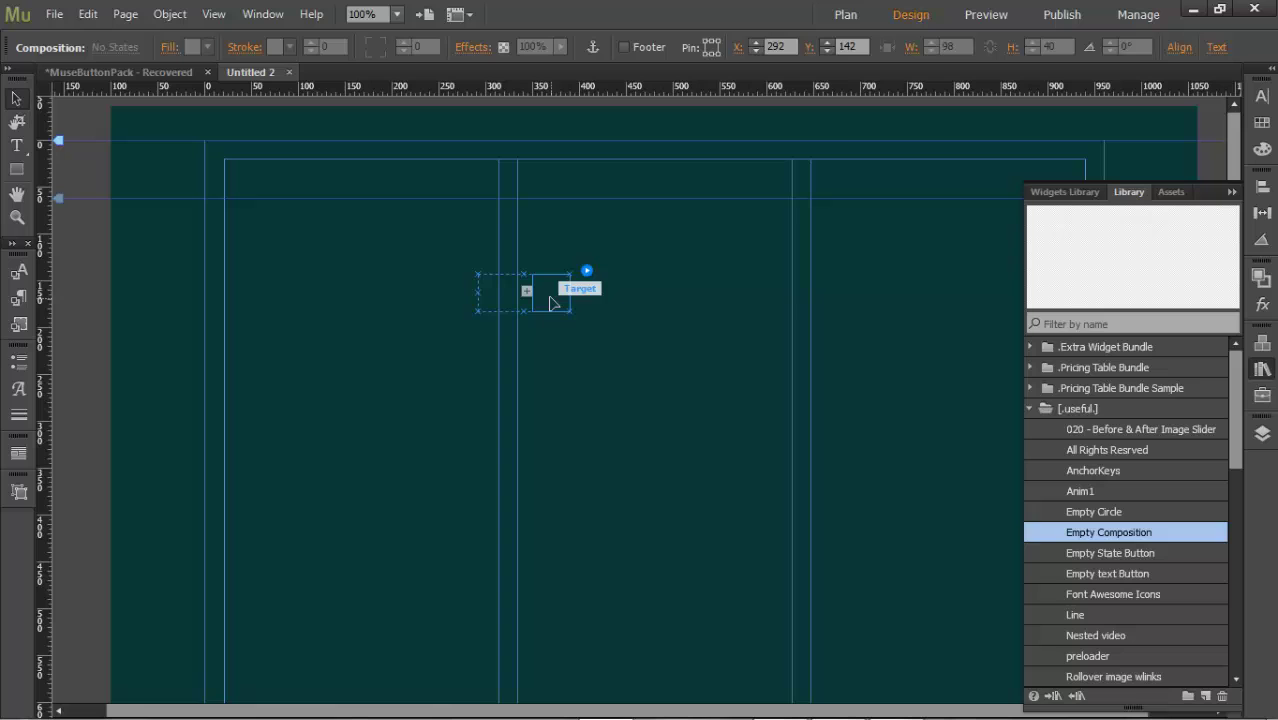
pyautogui.click(494, 302)
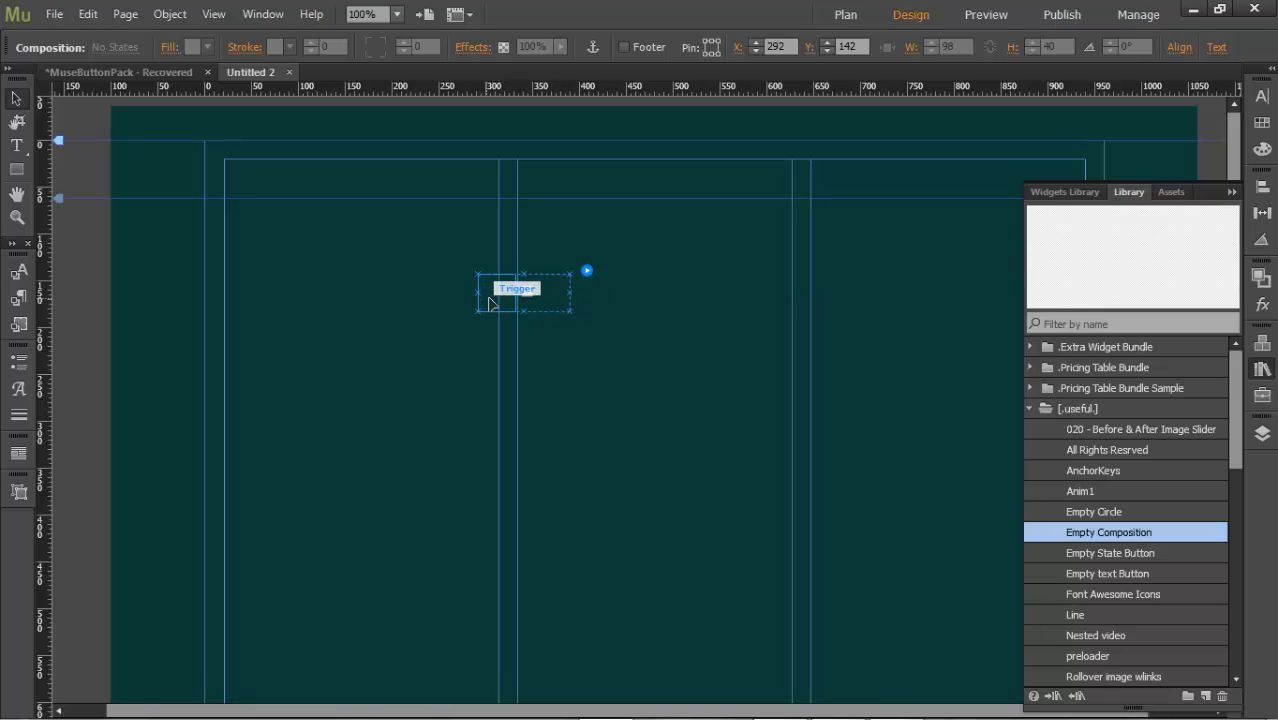
pyautogui.moveTo(551, 302); pyautogui.dragTo(537, 192)
pyautogui.click(494, 296)
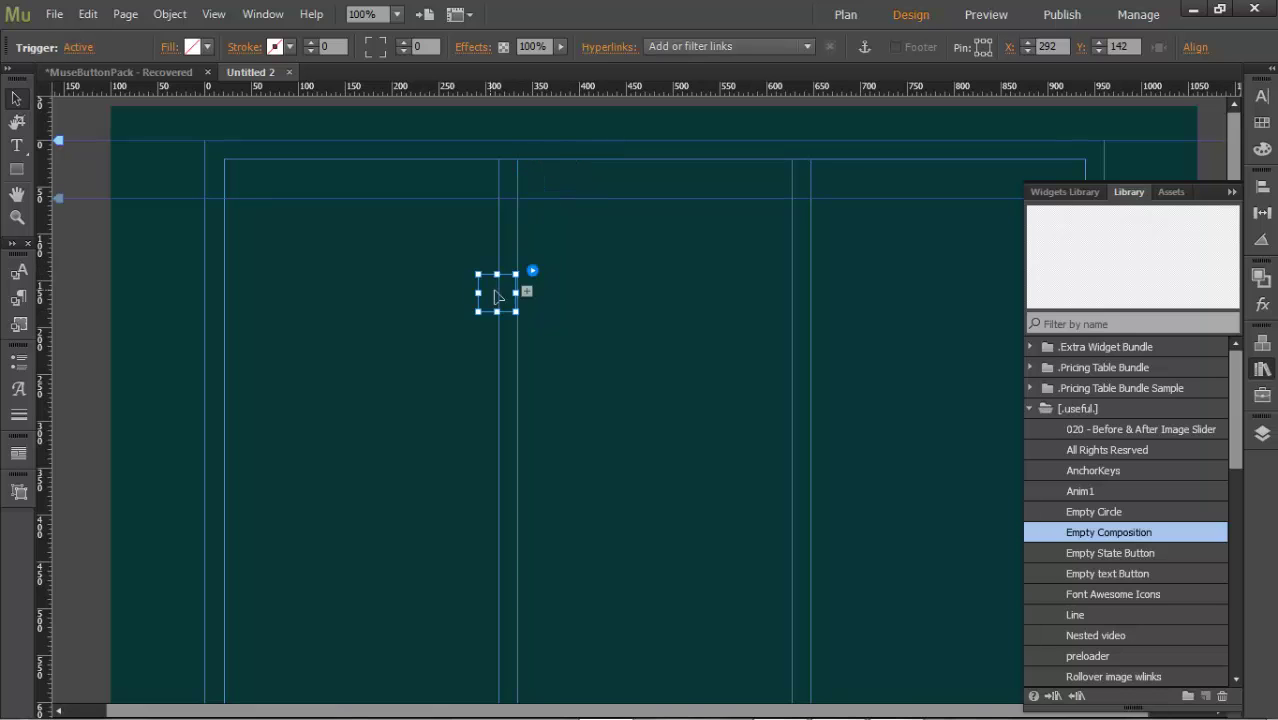
pyautogui.click(529, 290)
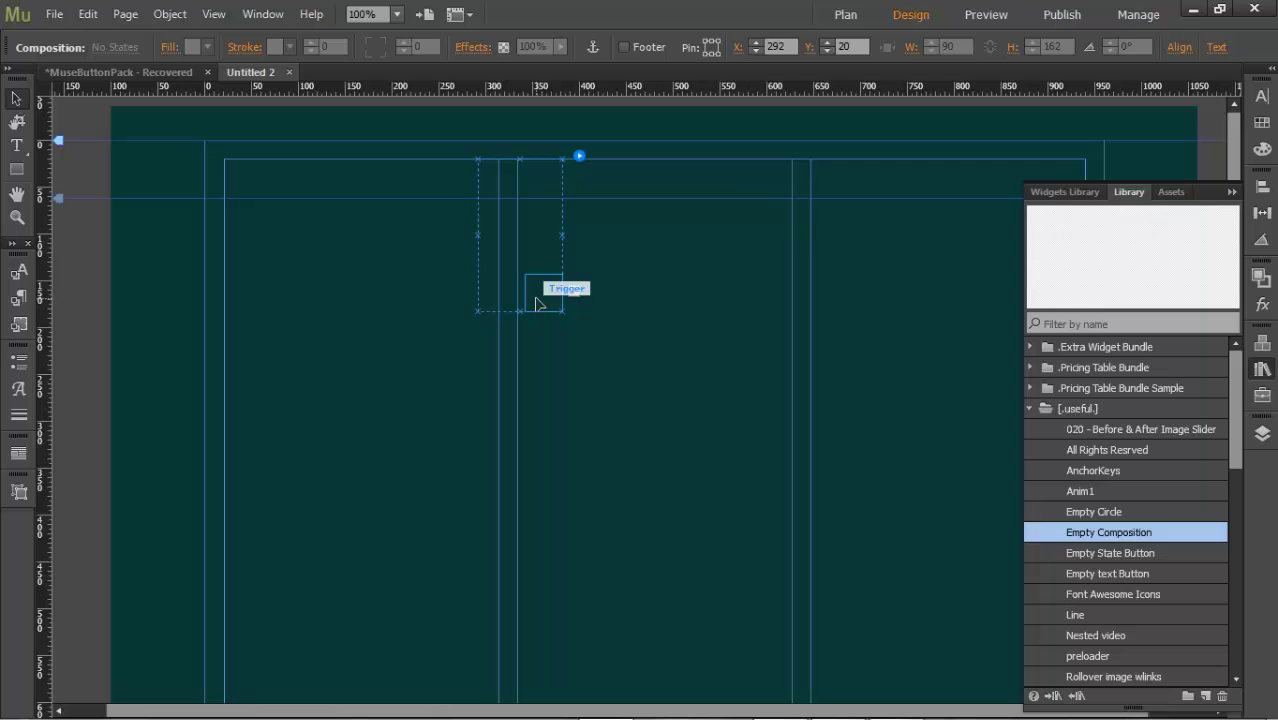
pyautogui.moveTo(537, 304); pyautogui.dragTo(510, 296)
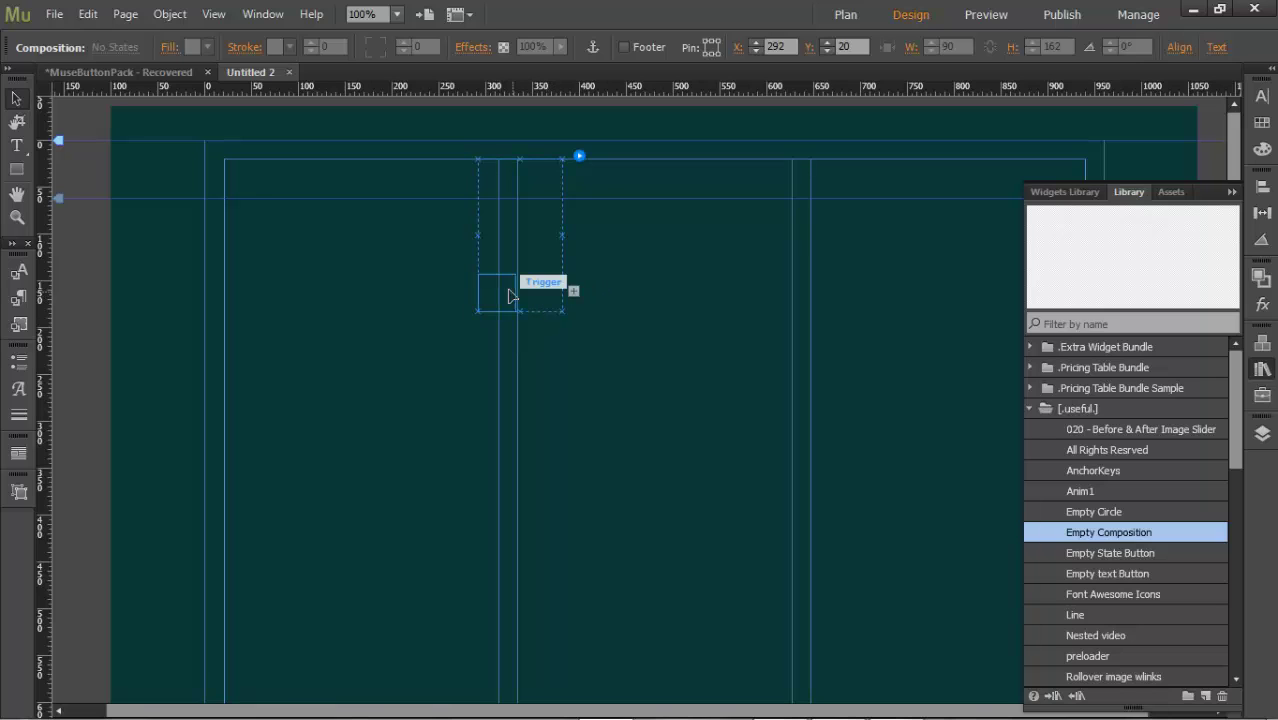
pyautogui.click(505, 295)
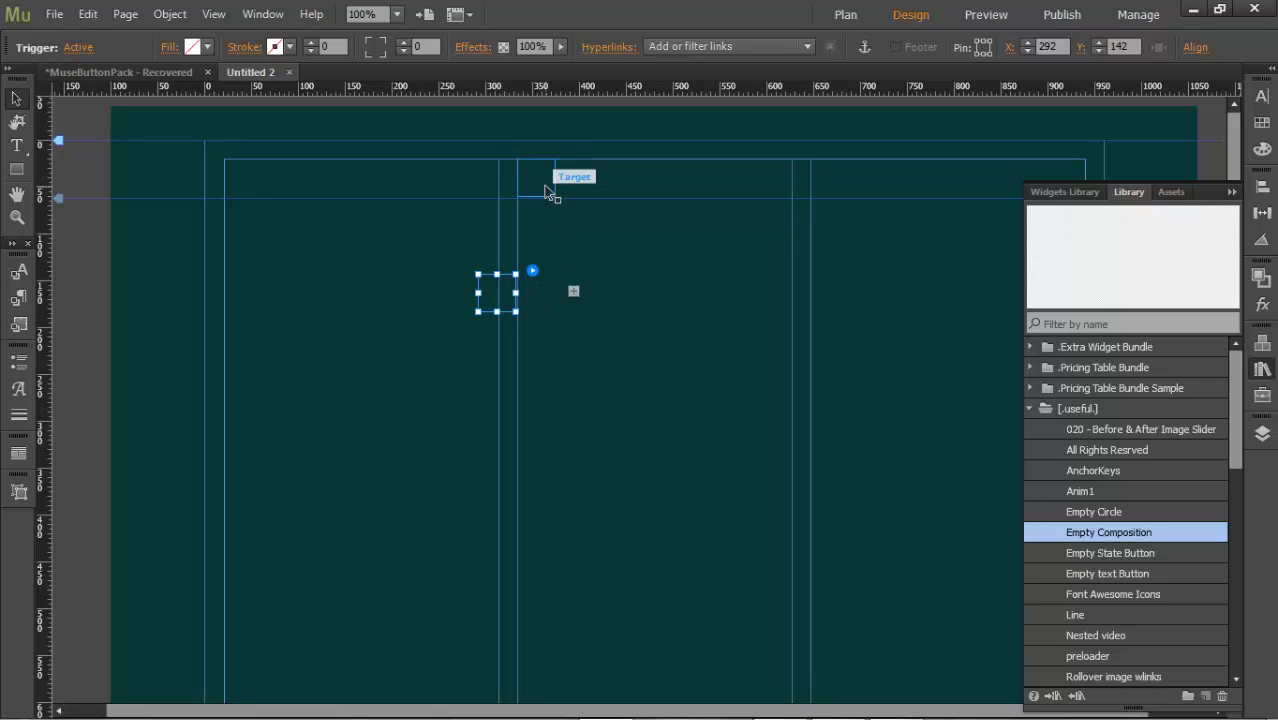
pyautogui.moveTo(551, 191); pyautogui.dragTo(738, 205)
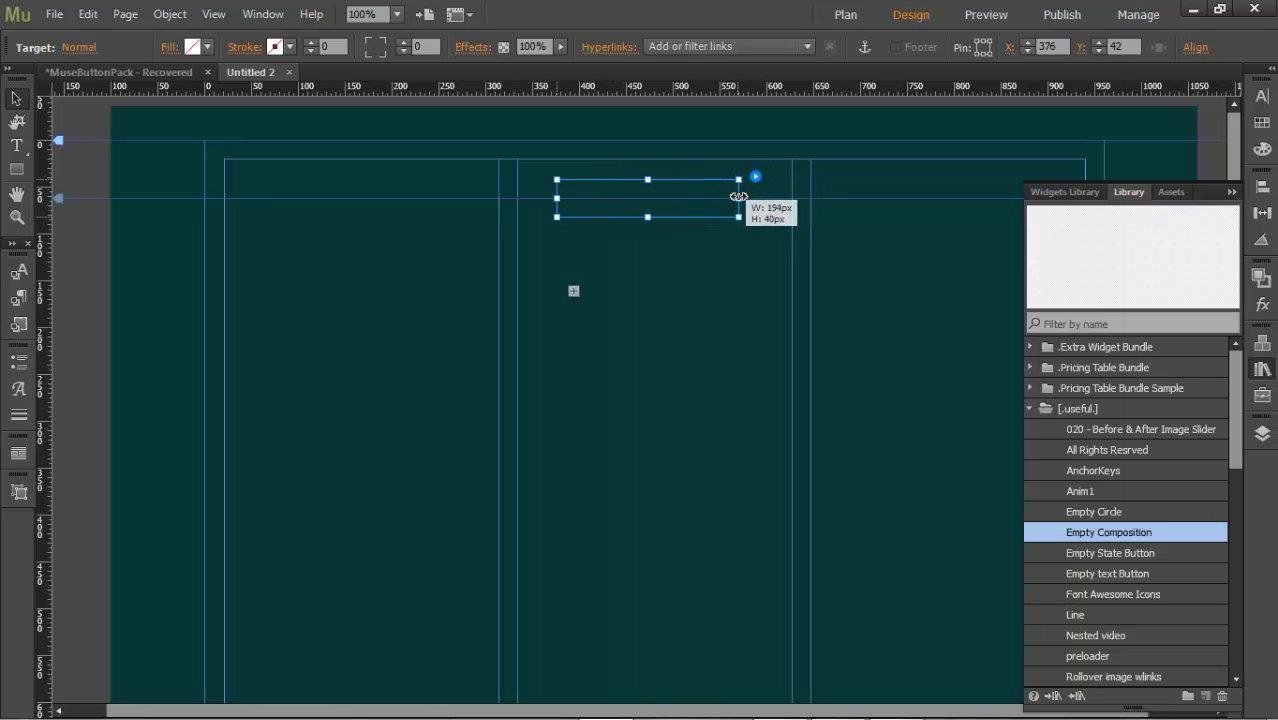
# Step: Enlarge the target panel, fill it peach (FFE2A7), and draw a text frame for the label
pyautogui.moveTo(648, 216); pyautogui.dragTo(675, 208)
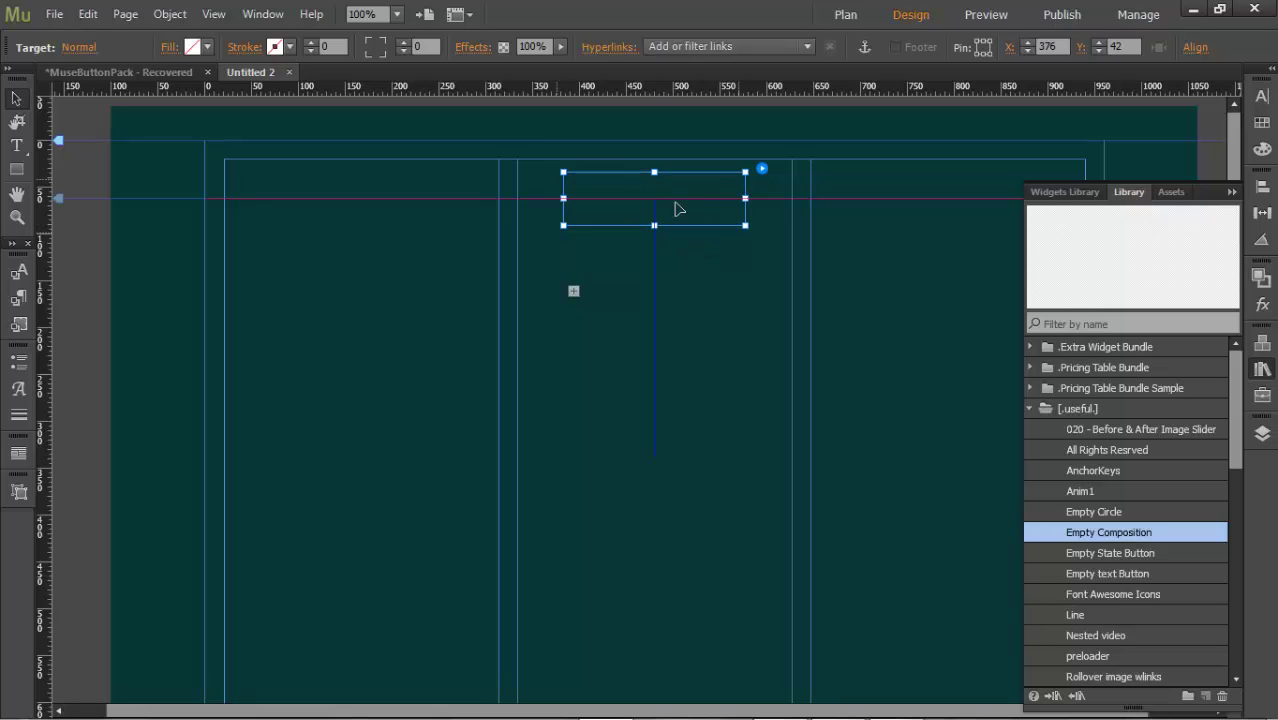
pyautogui.click(192, 47)
pyautogui.click(516, 135)
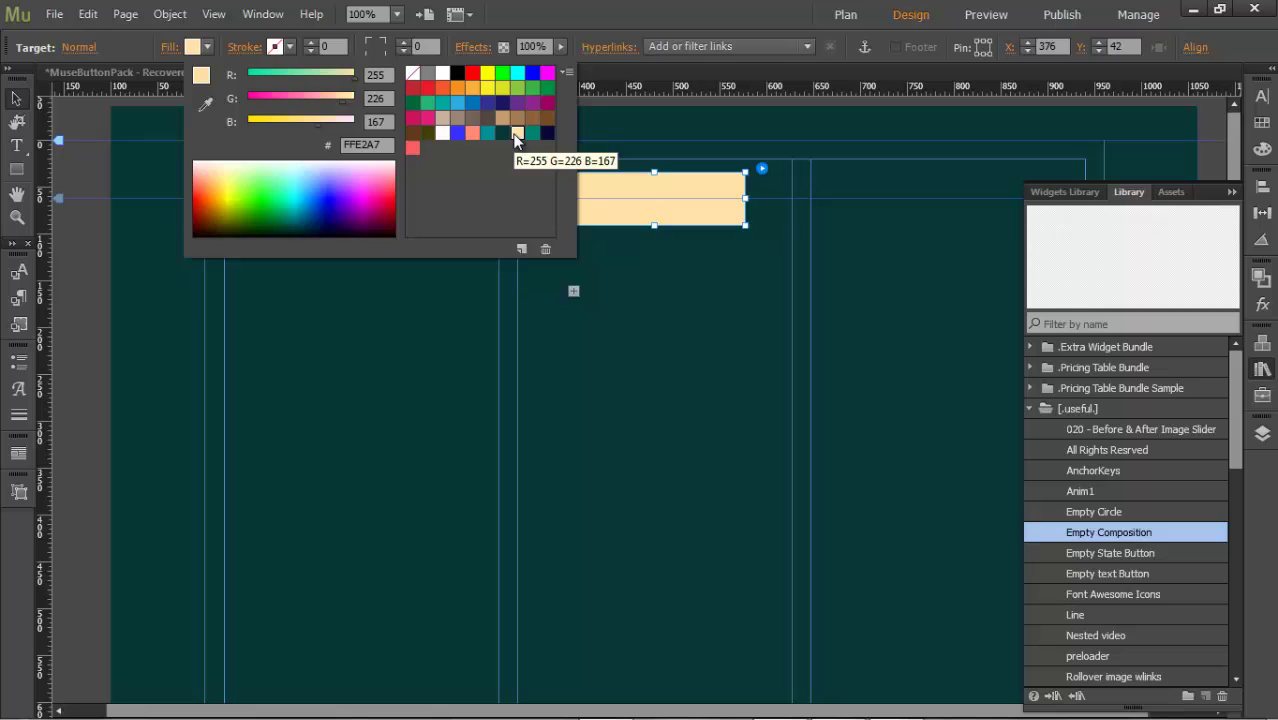
pyautogui.click(16, 146)
pyautogui.moveTo(240, 172); pyautogui.dragTo(388, 207)
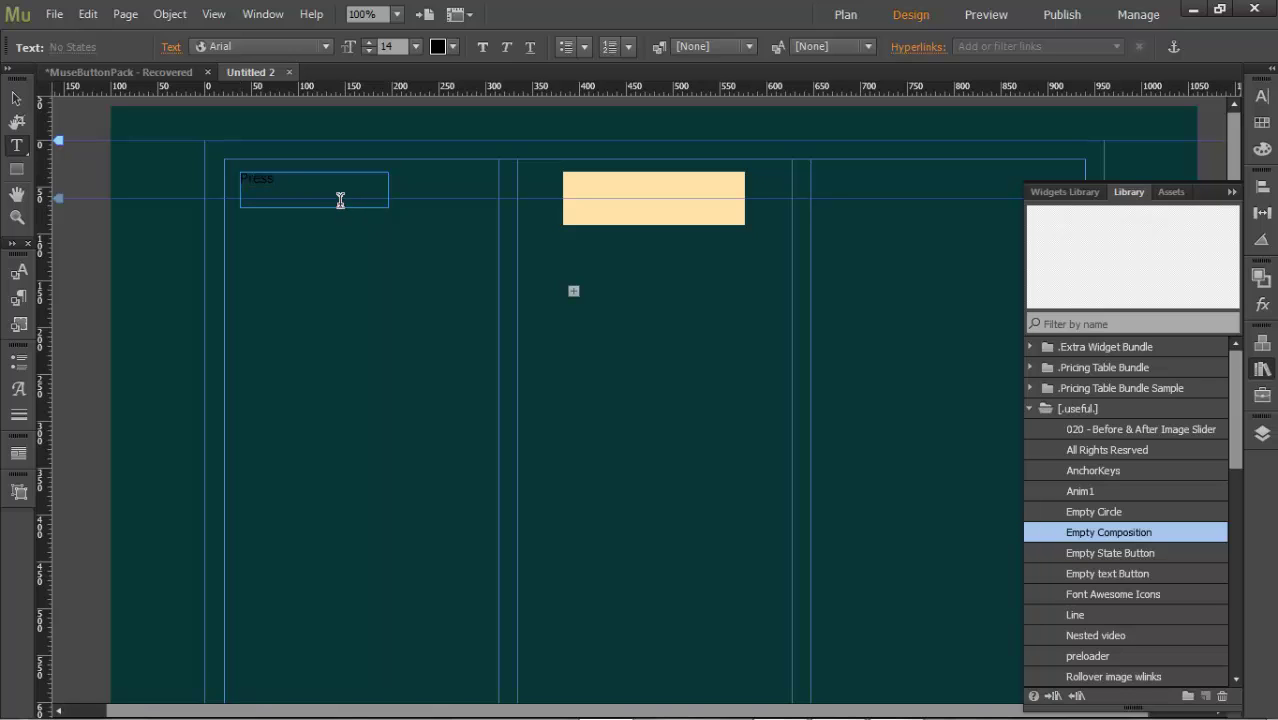
# Step: Format the Press Me label at 24 pt with centre alignment
pyautogui.click(16, 98)
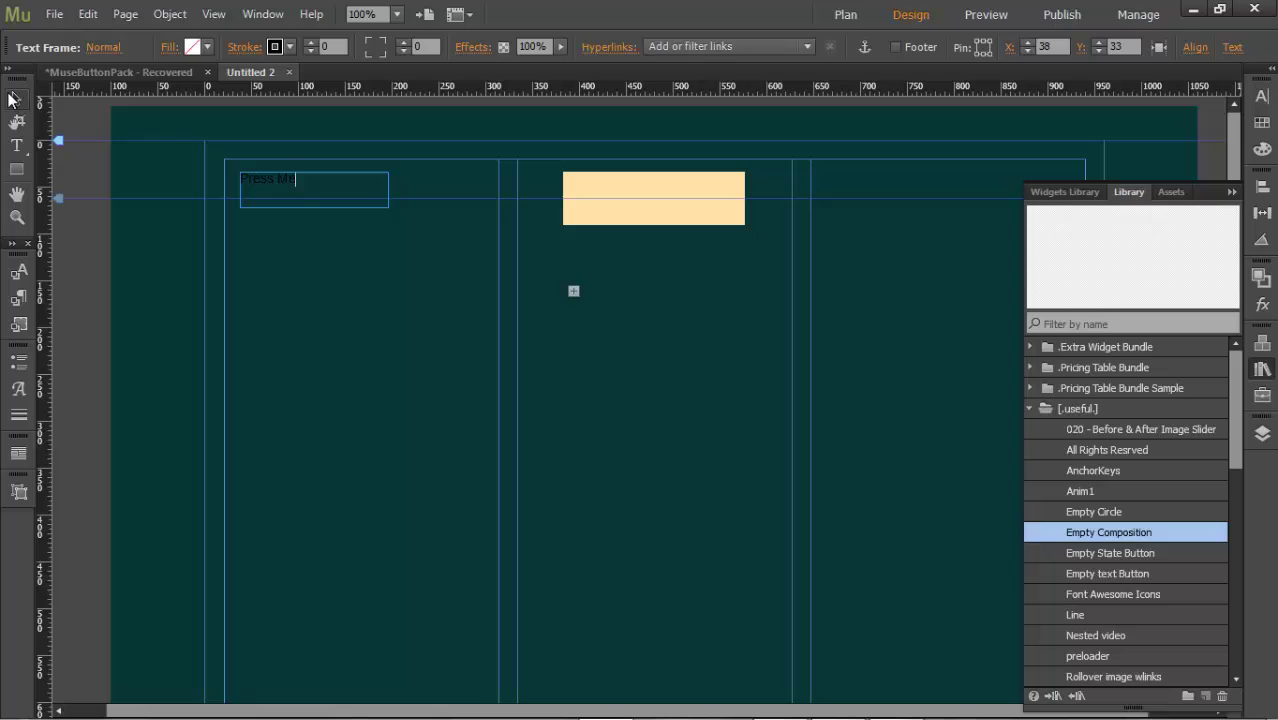
pyautogui.click(1262, 95)
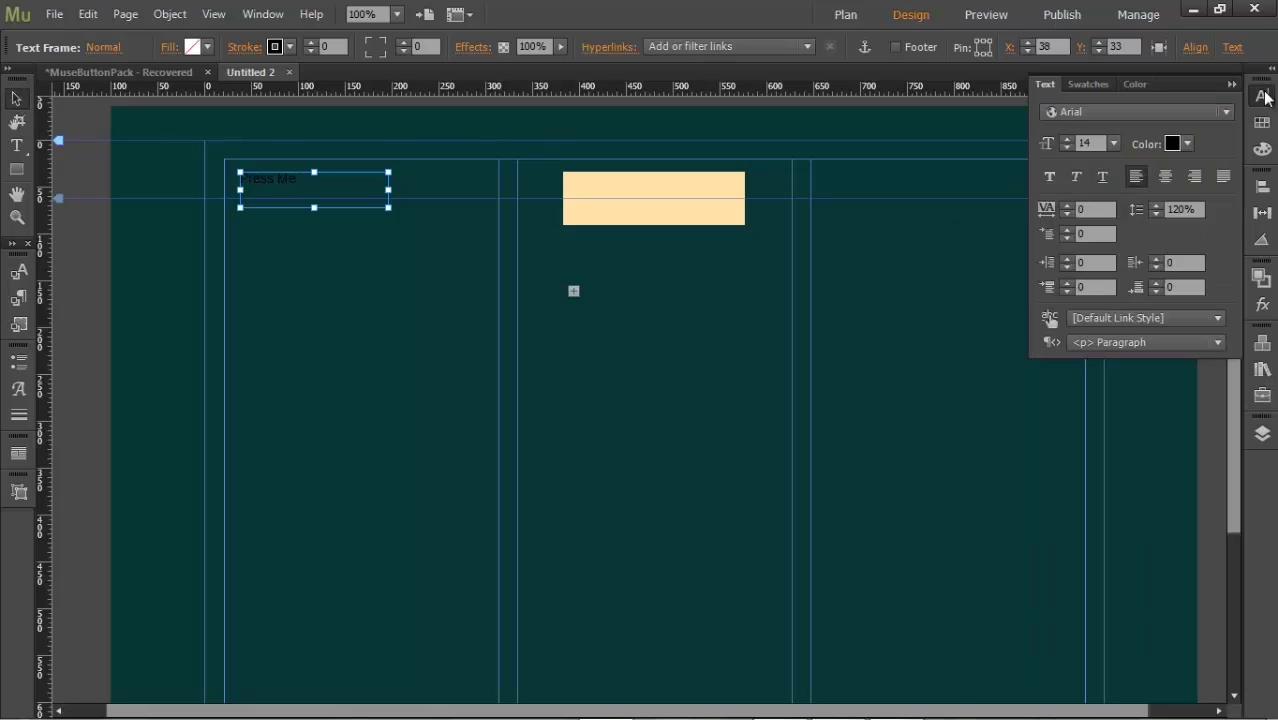
pyautogui.click(1166, 177)
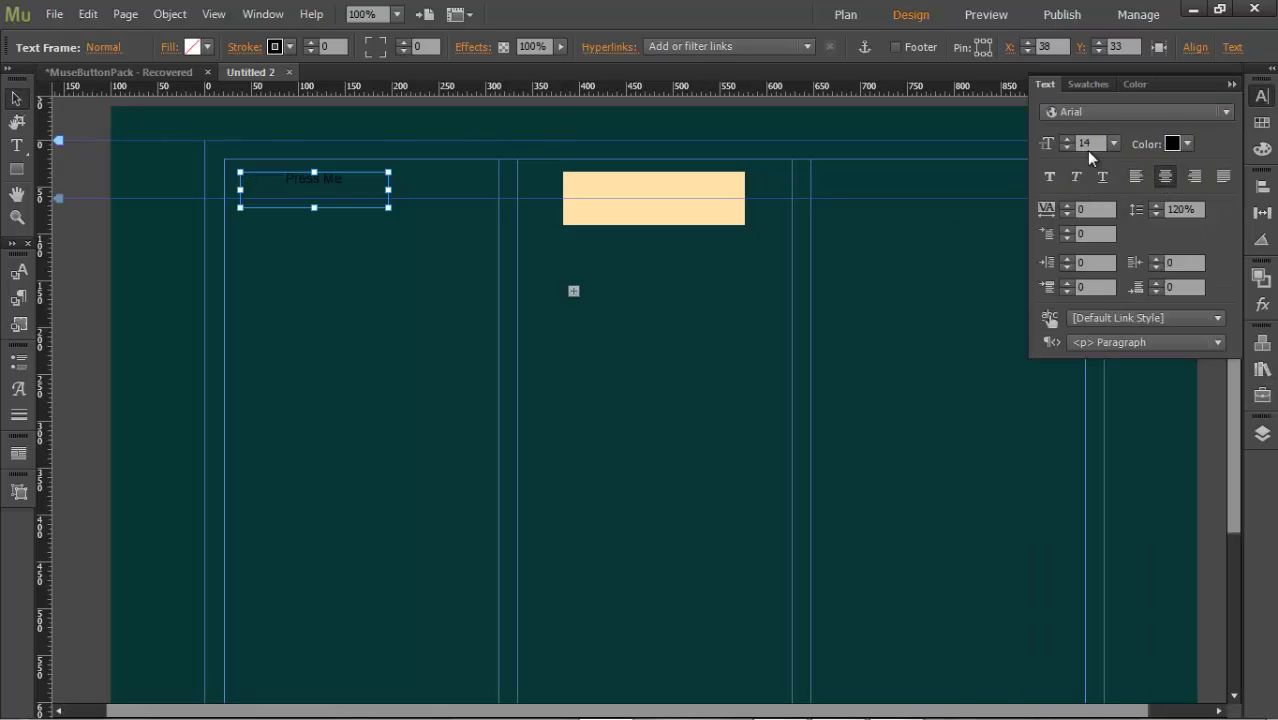
pyautogui.click(1096, 143)
pyautogui.write('2')
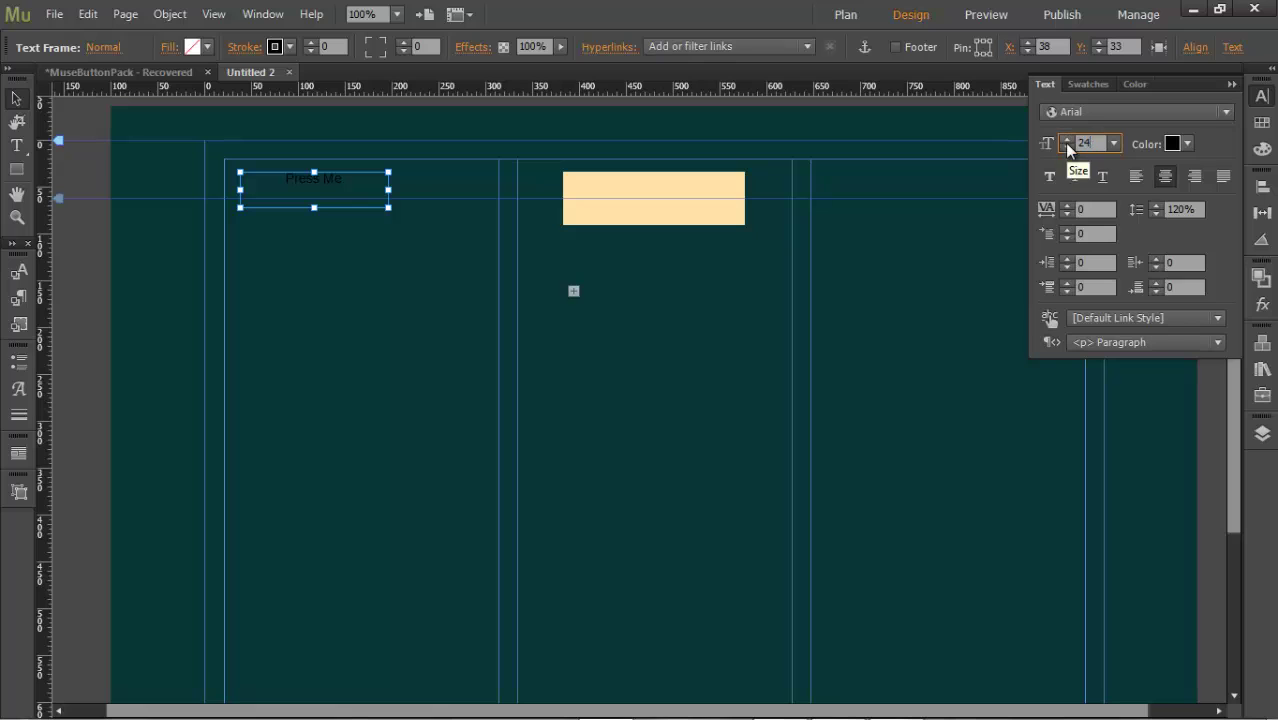
pyautogui.write('4')
pyautogui.press('Return')
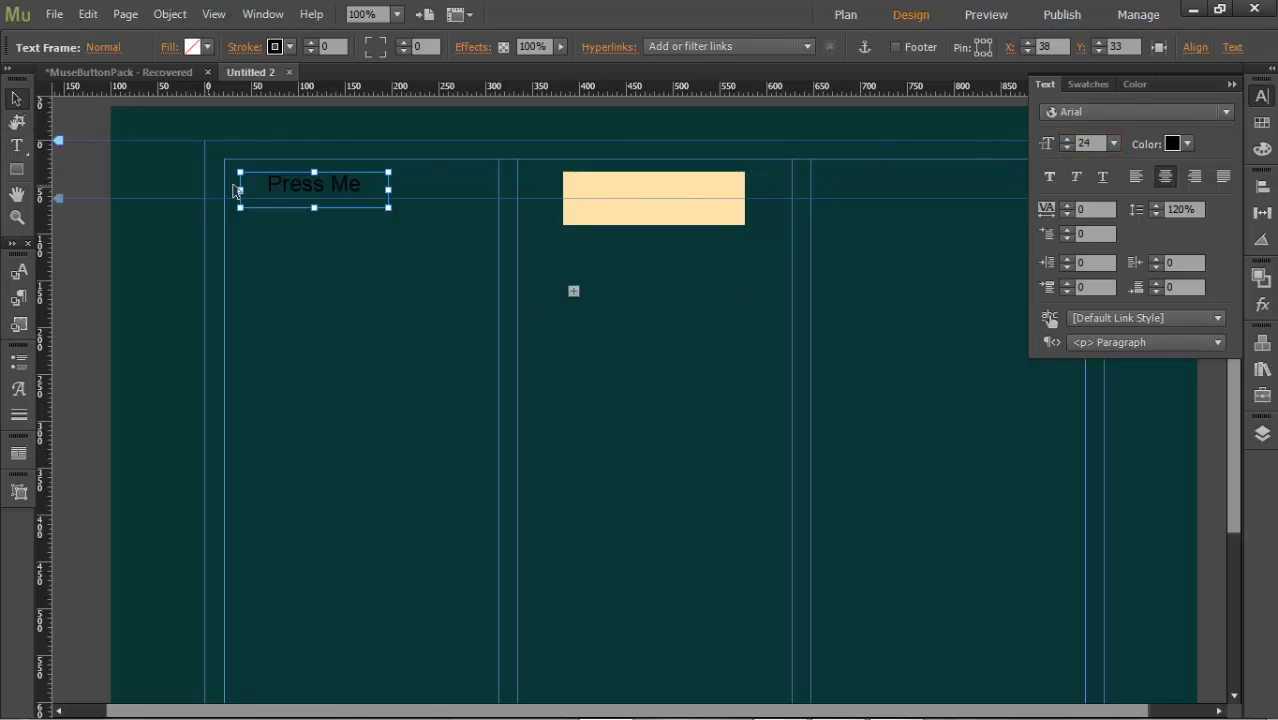
# Step: Move the Press Me label onto the centre of the peach panel
pyautogui.moveTo(280, 191); pyautogui.dragTo(648, 201)
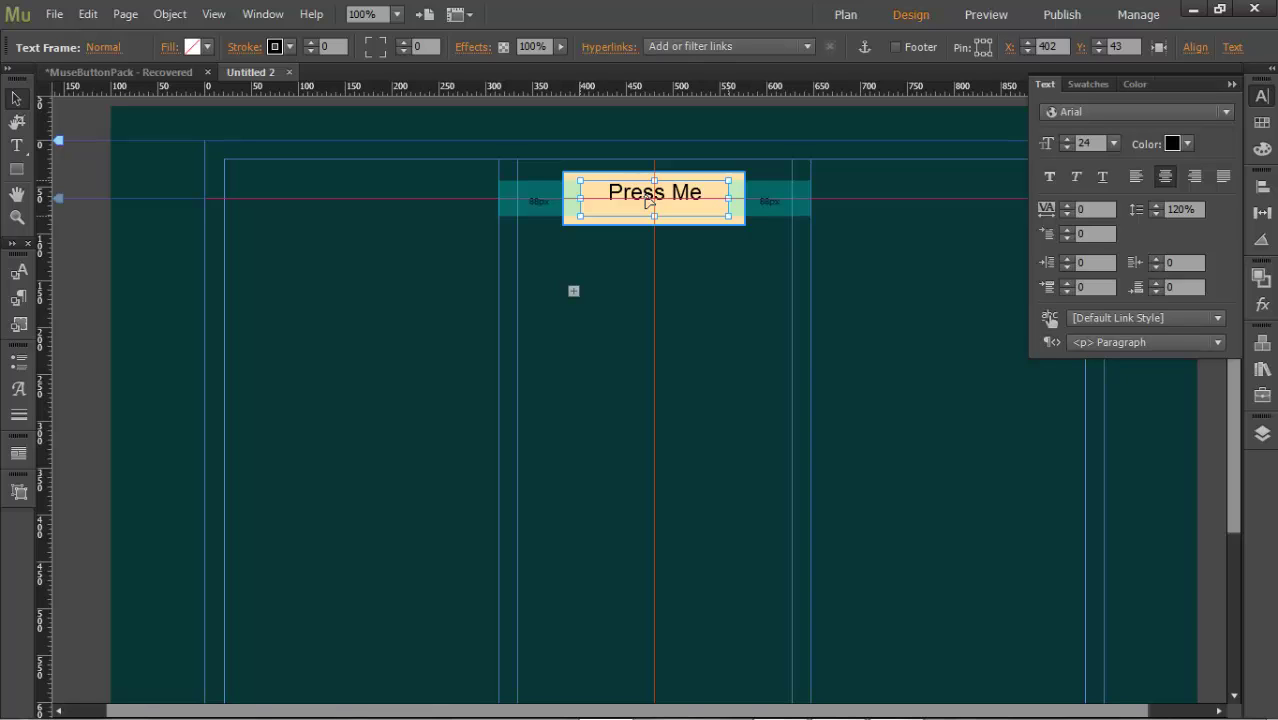
pyautogui.moveTo(648, 201); pyautogui.dragTo(657, 177)
pyautogui.scroll(-1, 652, 197)
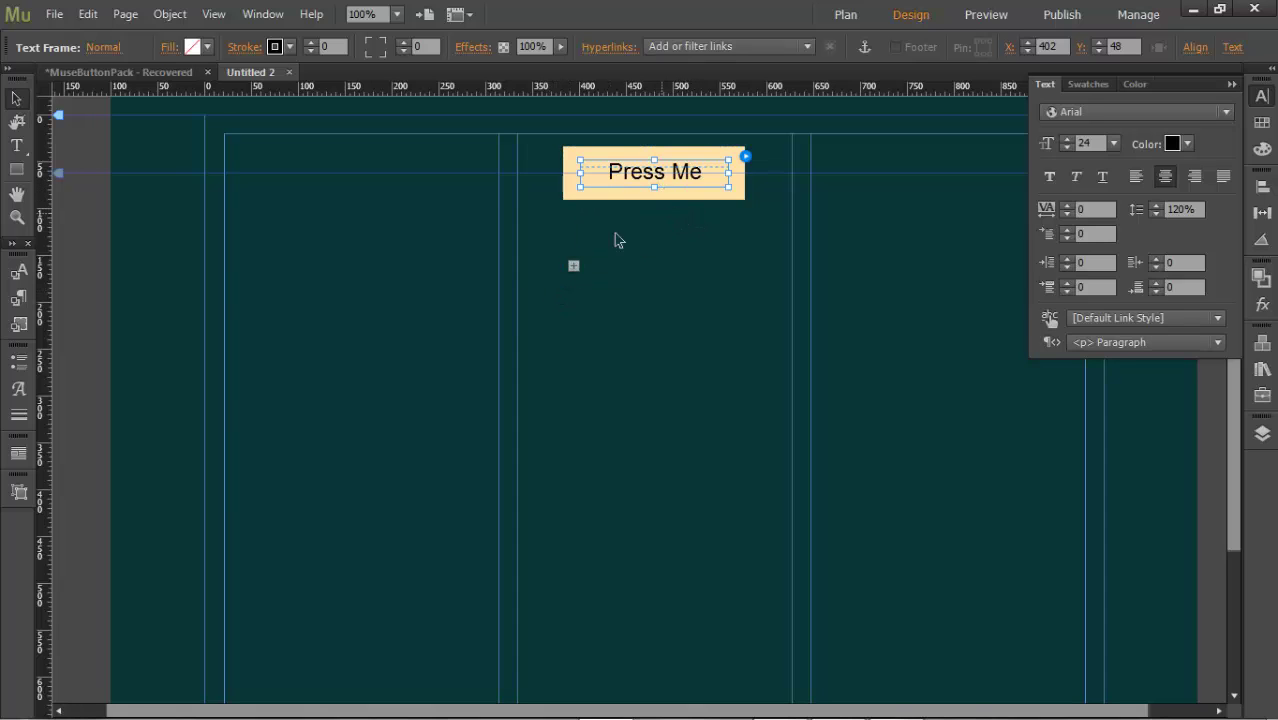
# Step: Fill the trigger's empty target panel with salmon FF8970
pyautogui.click(553, 274)
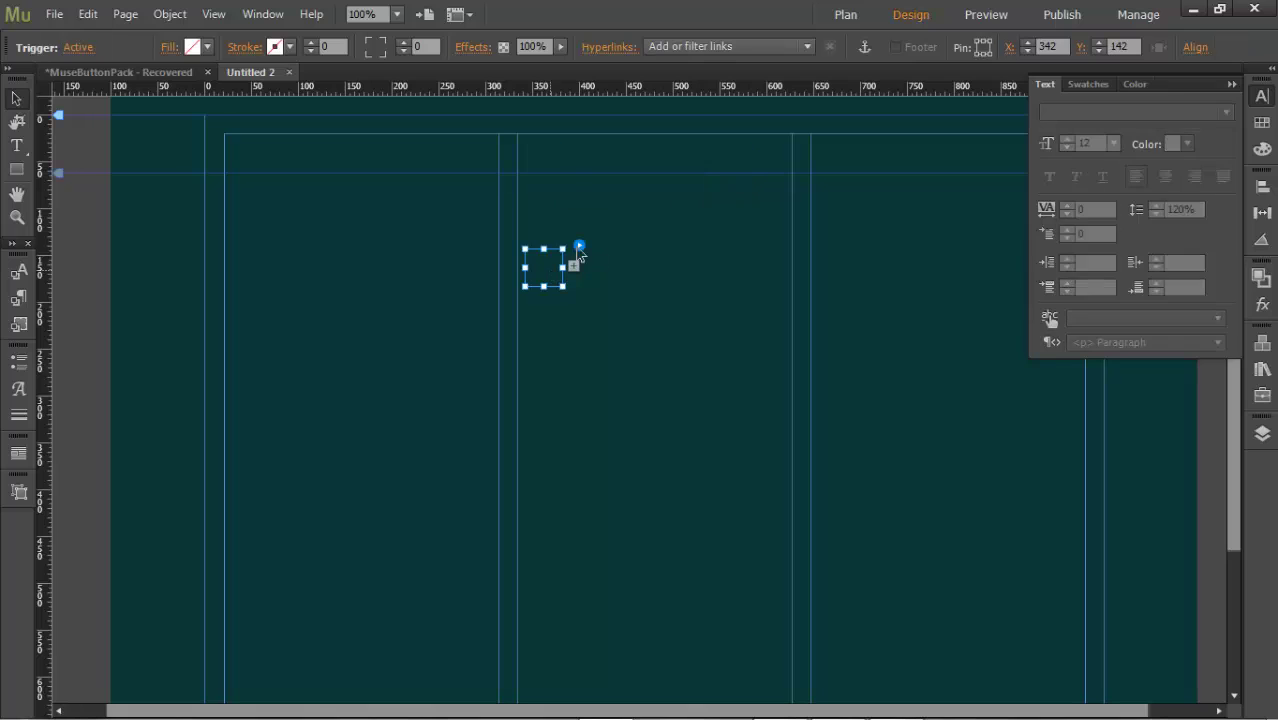
pyautogui.click(657, 168)
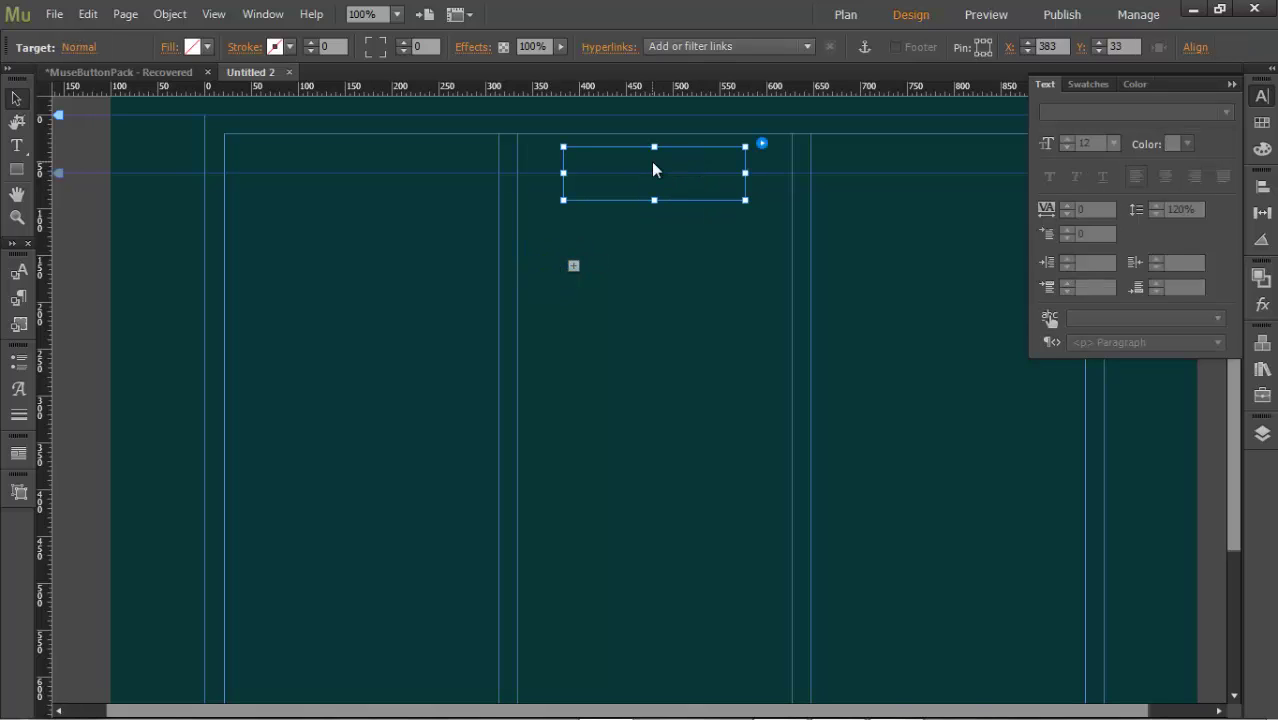
pyautogui.click(192, 48)
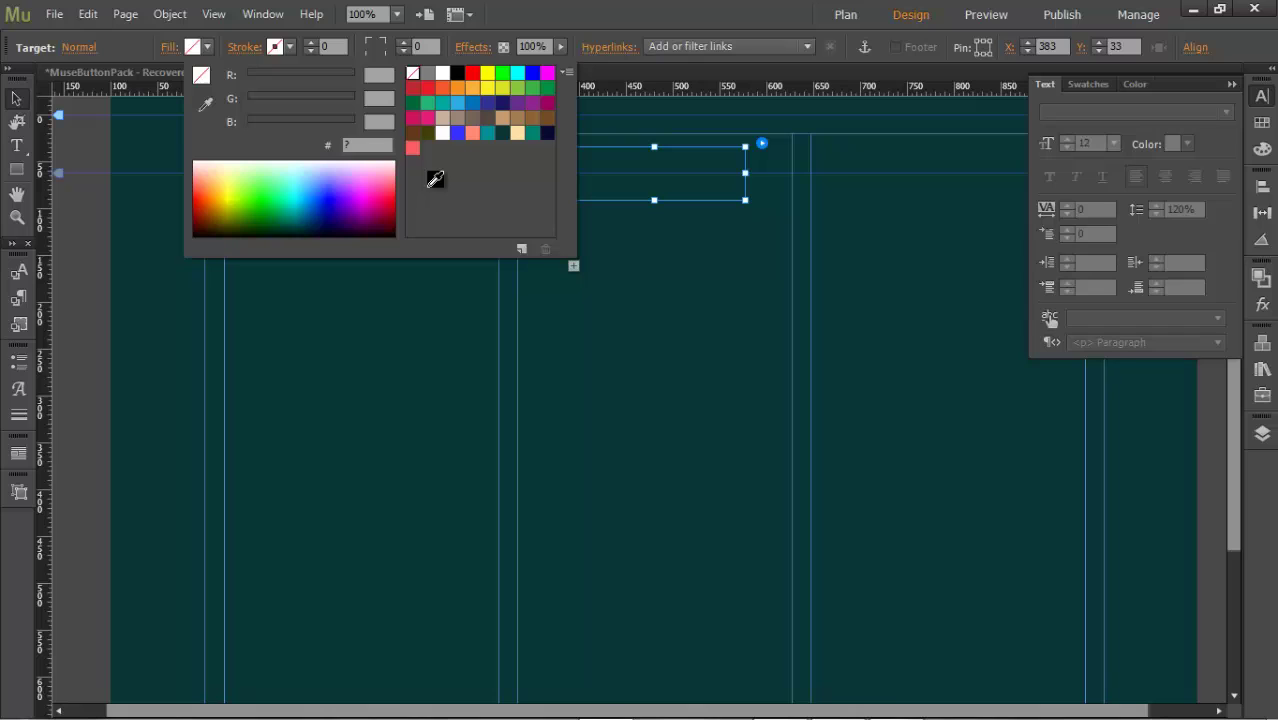
pyautogui.click(470, 134)
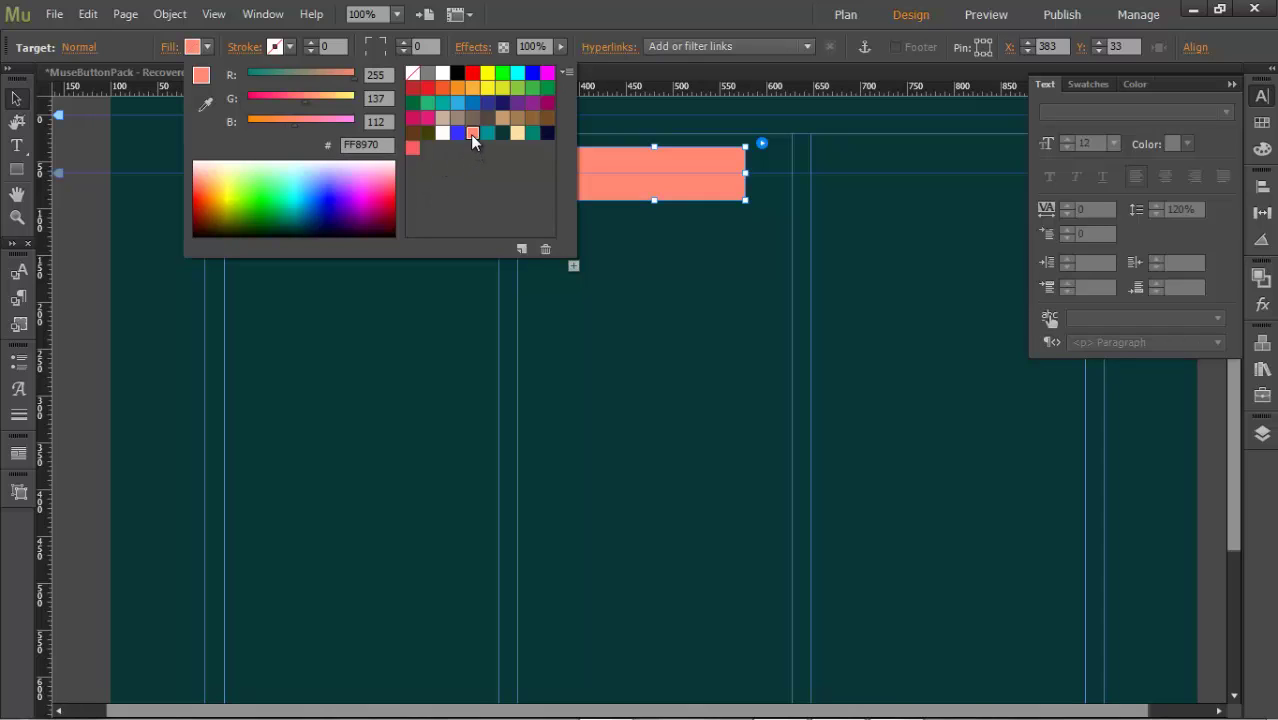
pyautogui.click(723, 190)
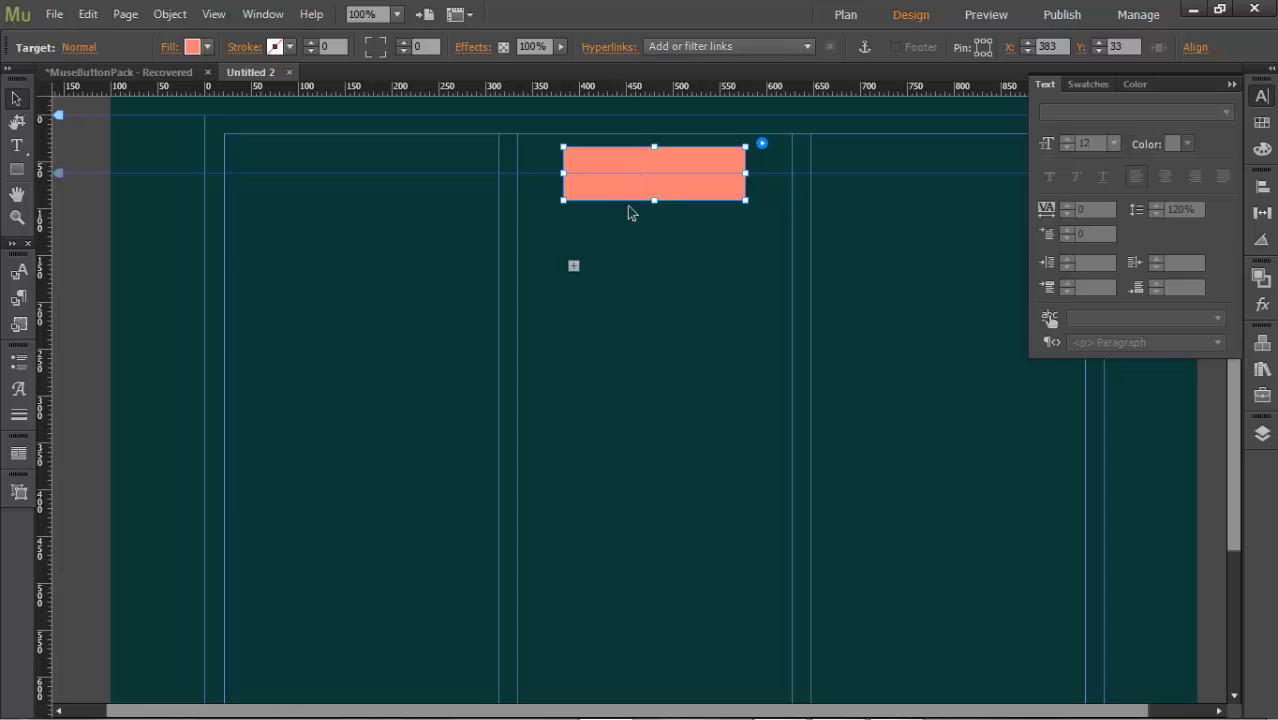
# Step: Paste the Press Me label in place onto the salmon panel
pyautogui.rightClick(634, 174)
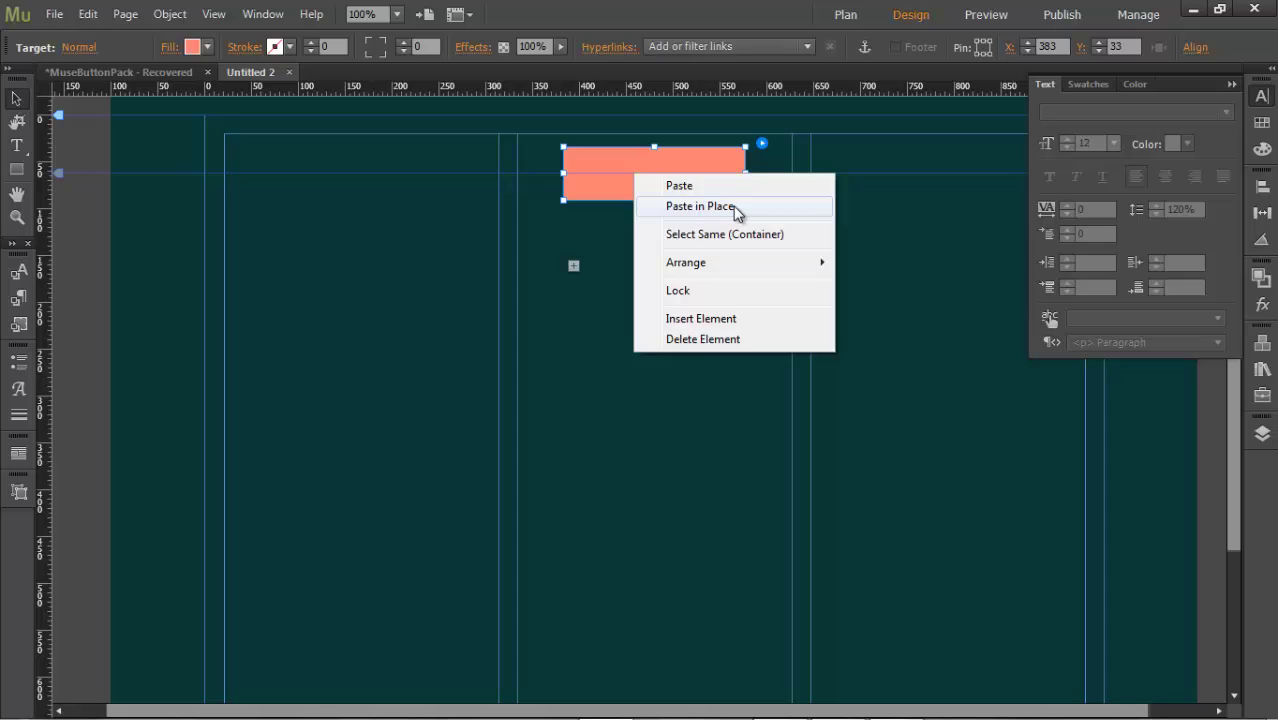
pyautogui.click(700, 206)
pyautogui.click(590, 272)
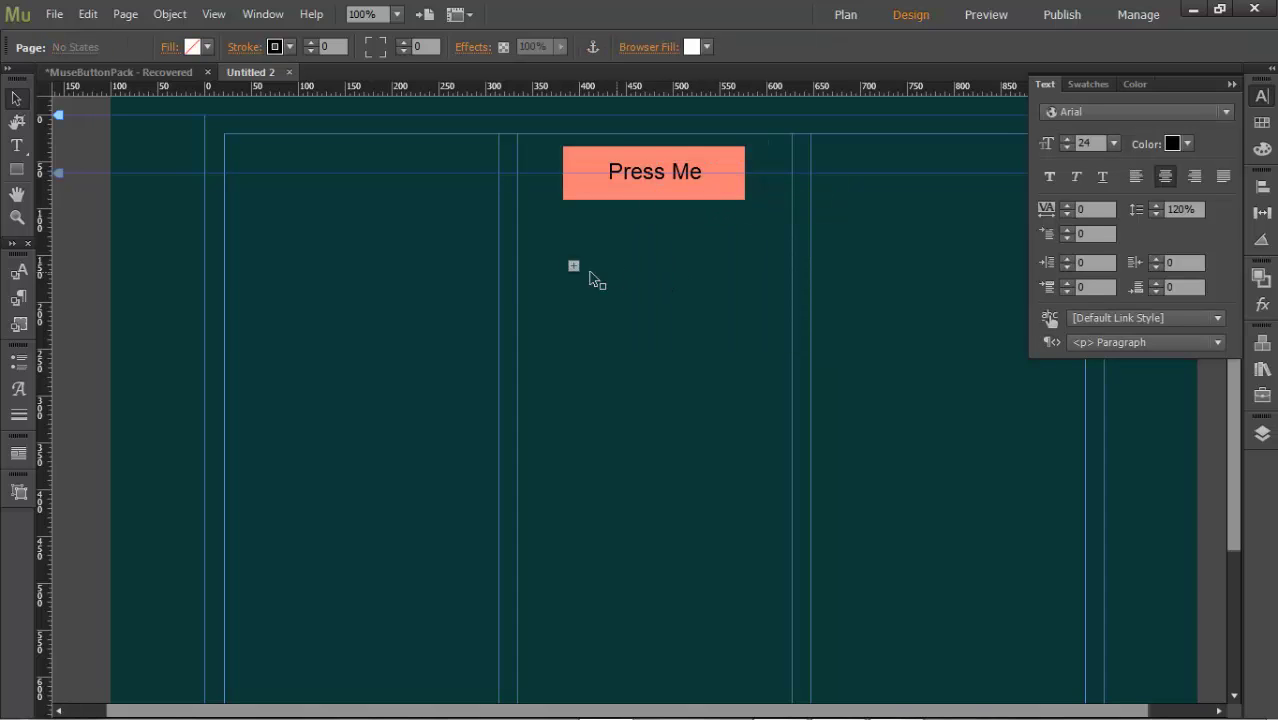
pyautogui.click(552, 274)
# Step: Move the right trigger box onto the top-left of the Press Me button
pyautogui.click(546, 272)
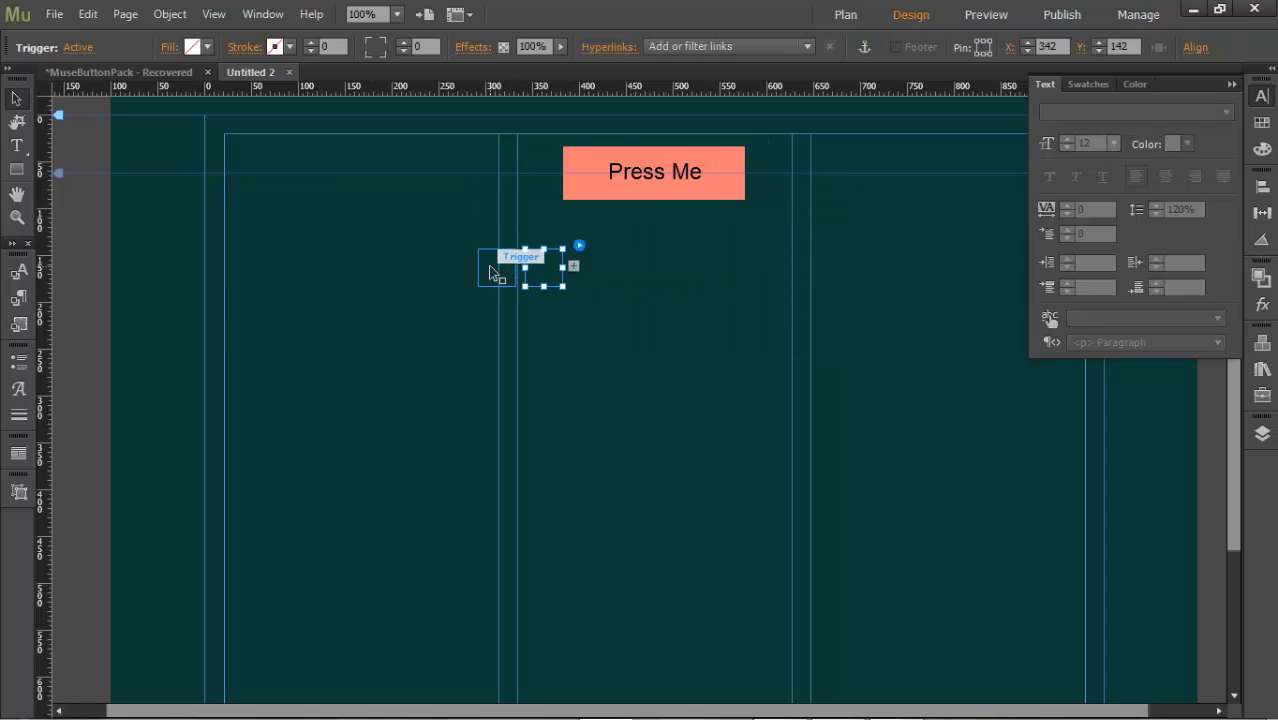
pyautogui.click(490, 272)
pyautogui.click(558, 264)
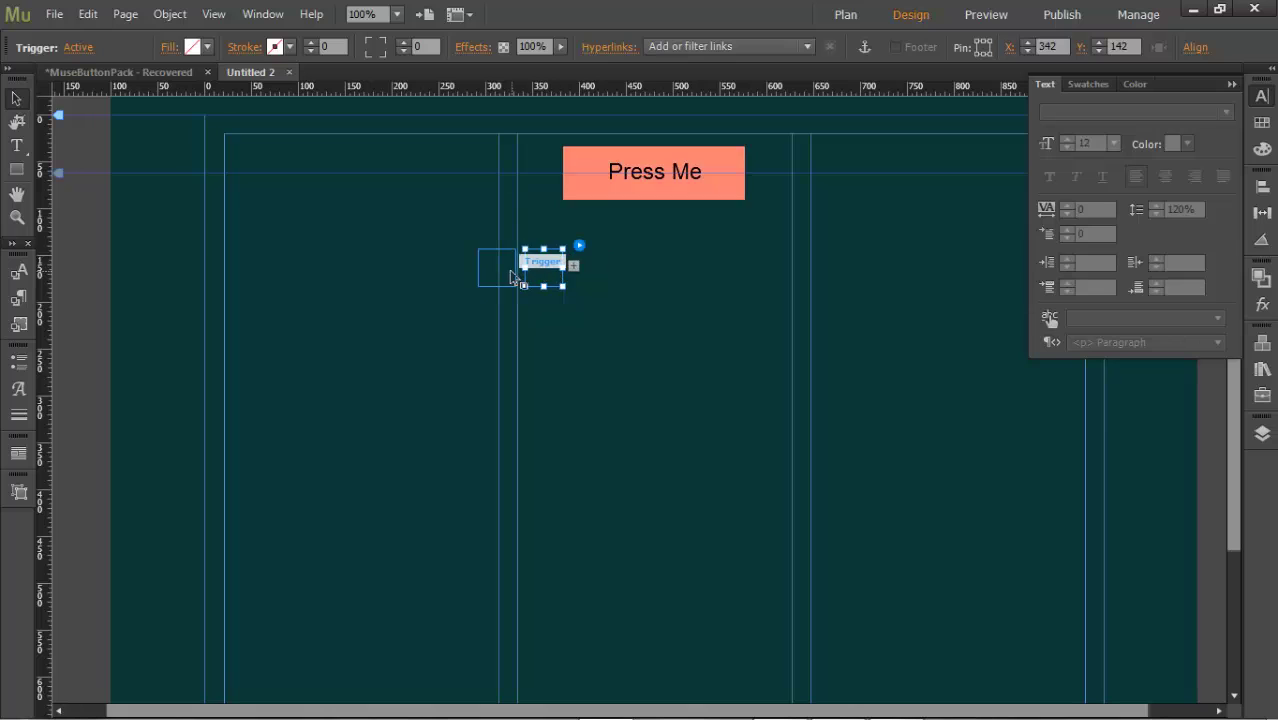
pyautogui.click(508, 275)
pyautogui.click(549, 271)
pyautogui.click(511, 270)
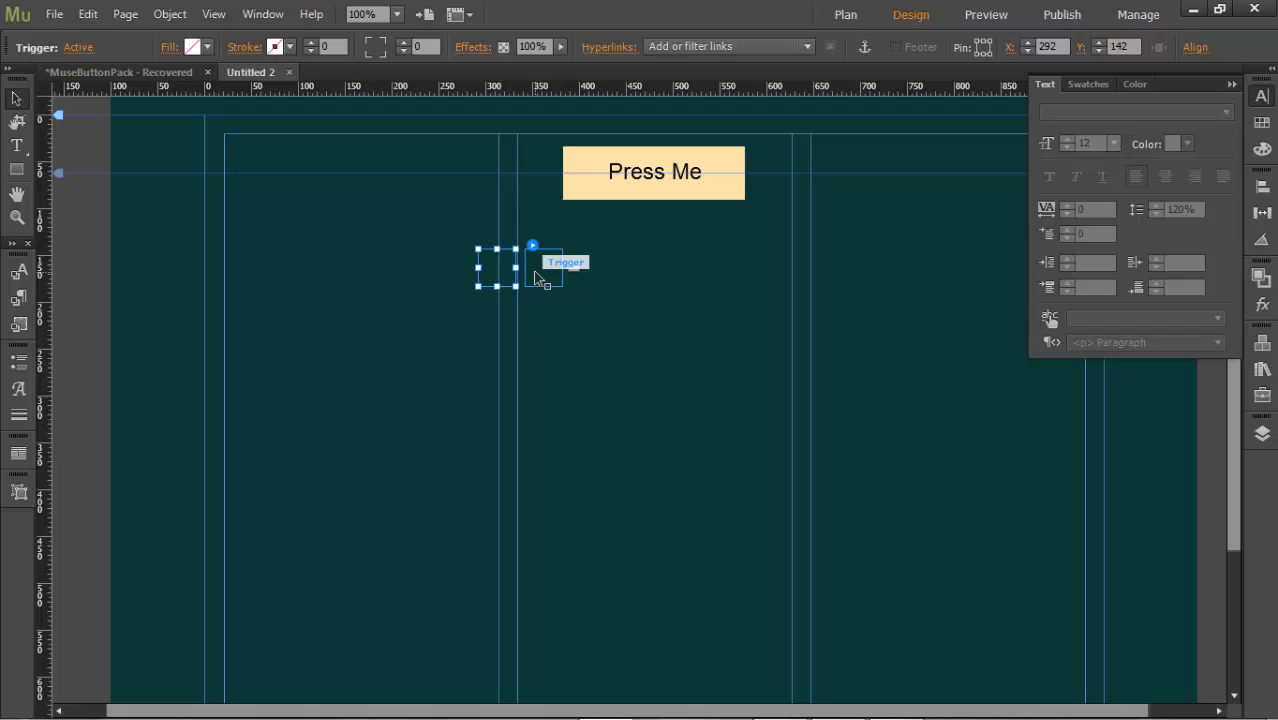
pyautogui.click(541, 275)
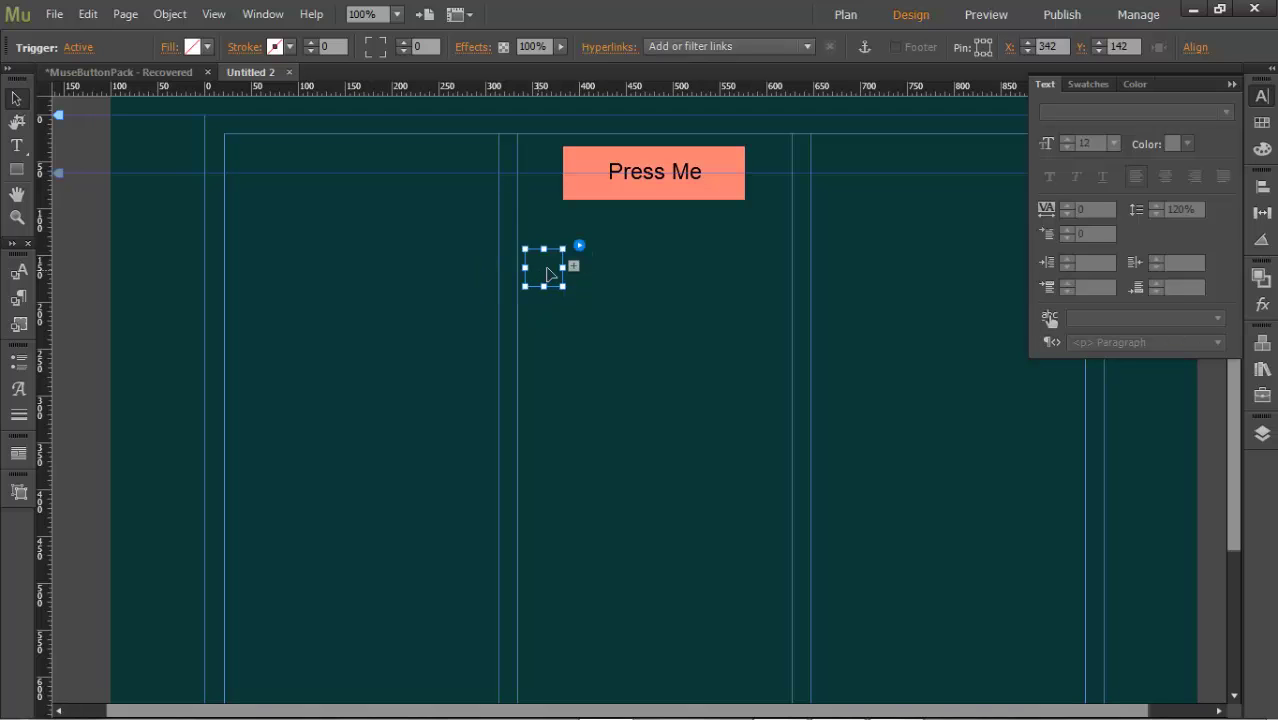
pyautogui.moveTo(554, 272); pyautogui.dragTo(746, 198)
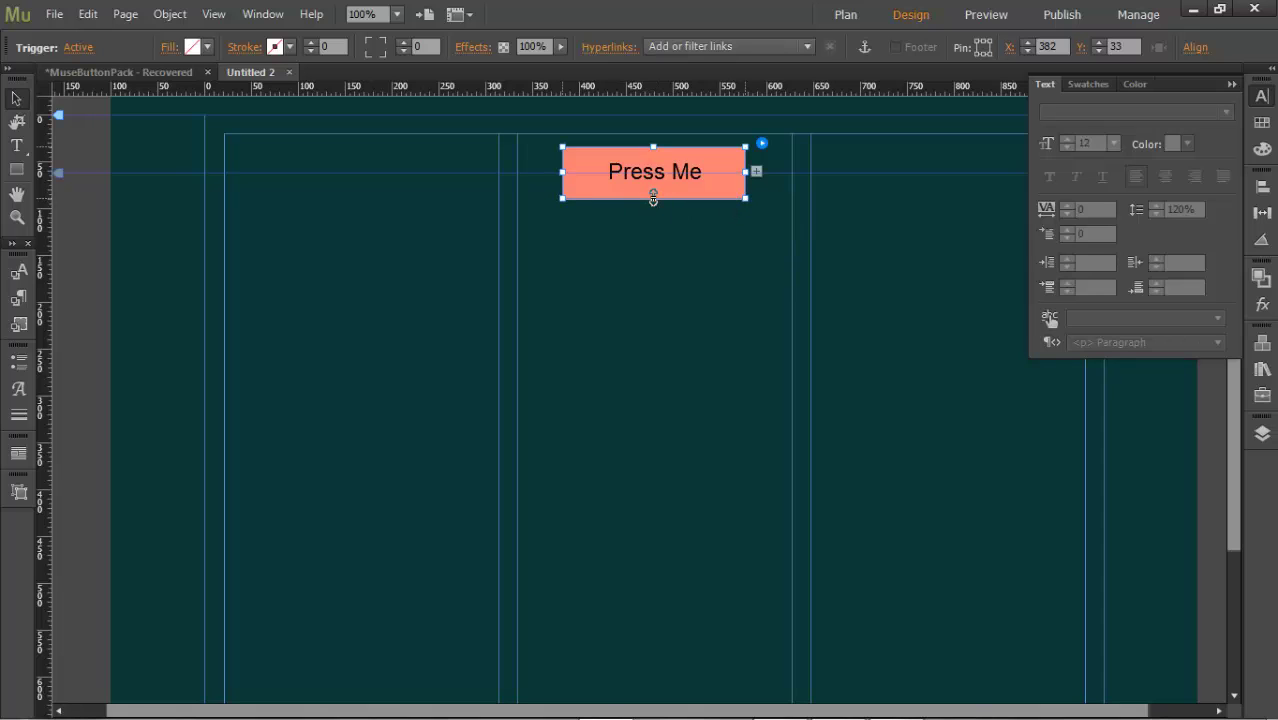
# Step: Stretch the trigger to cover the button and check its placement
pyautogui.moveTo(653, 198); pyautogui.dragTo(654, 200)
pyautogui.moveTo(522, 264)
pyautogui.mouseDown()
pyautogui.moveTo(499, 266)
pyautogui.moveTo(502, 277)
pyautogui.mouseUp()
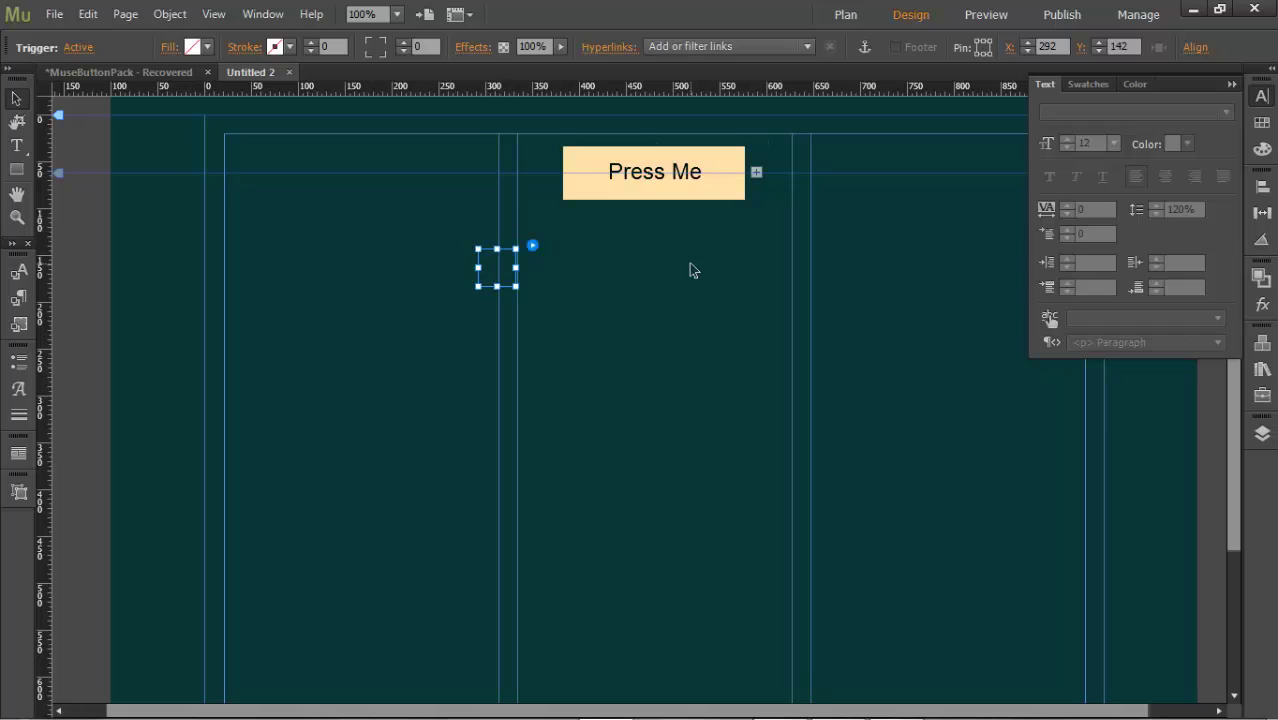
pyautogui.click(690, 268)
pyautogui.click(638, 180)
pyautogui.click(638, 180)
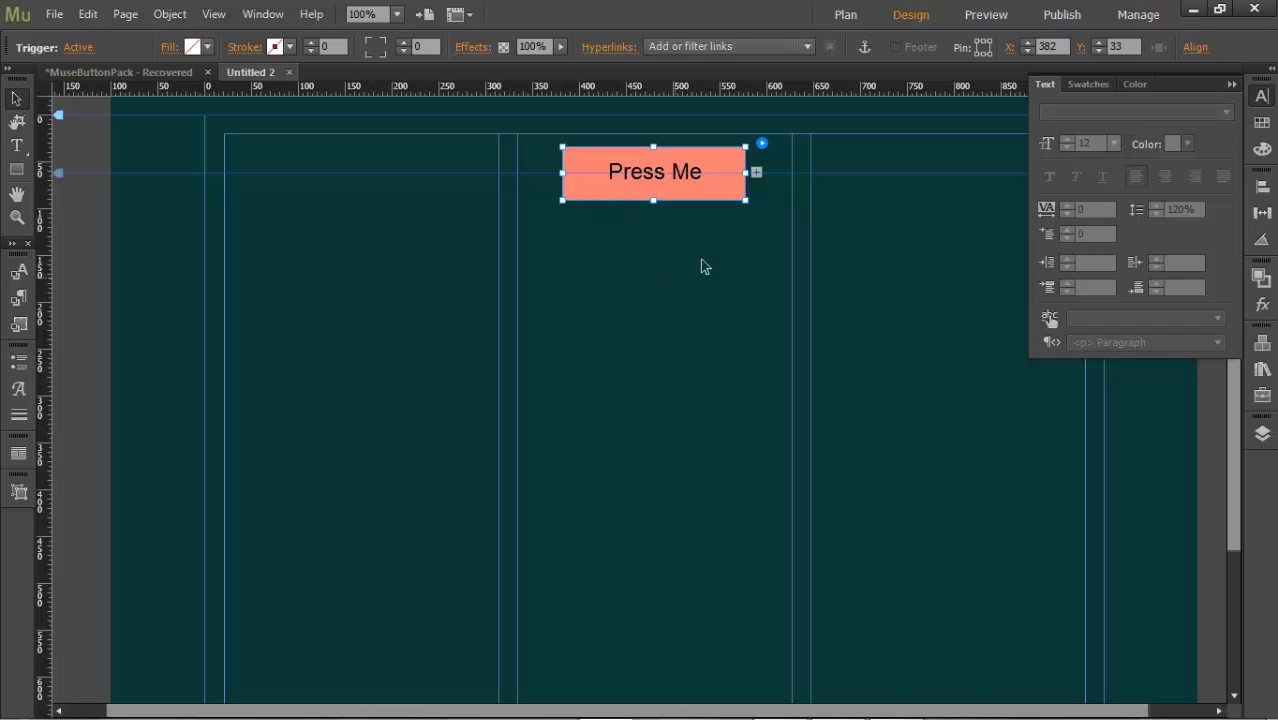
pyautogui.click(686, 302)
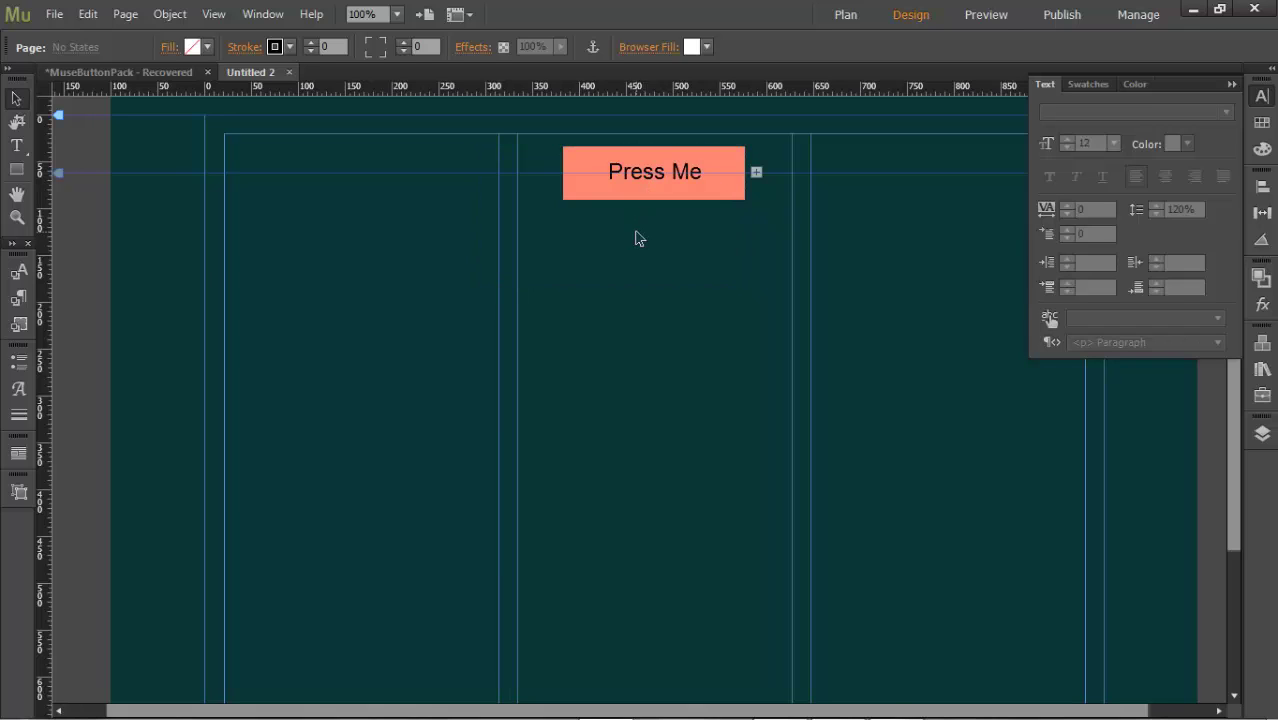
# Step: Drag the remaining trigger box onto the Press Me button, spanning 224 × 66 px
pyautogui.click(498, 270)
pyautogui.click(496, 270)
pyautogui.moveTo(494, 271); pyautogui.dragTo(757, 214)
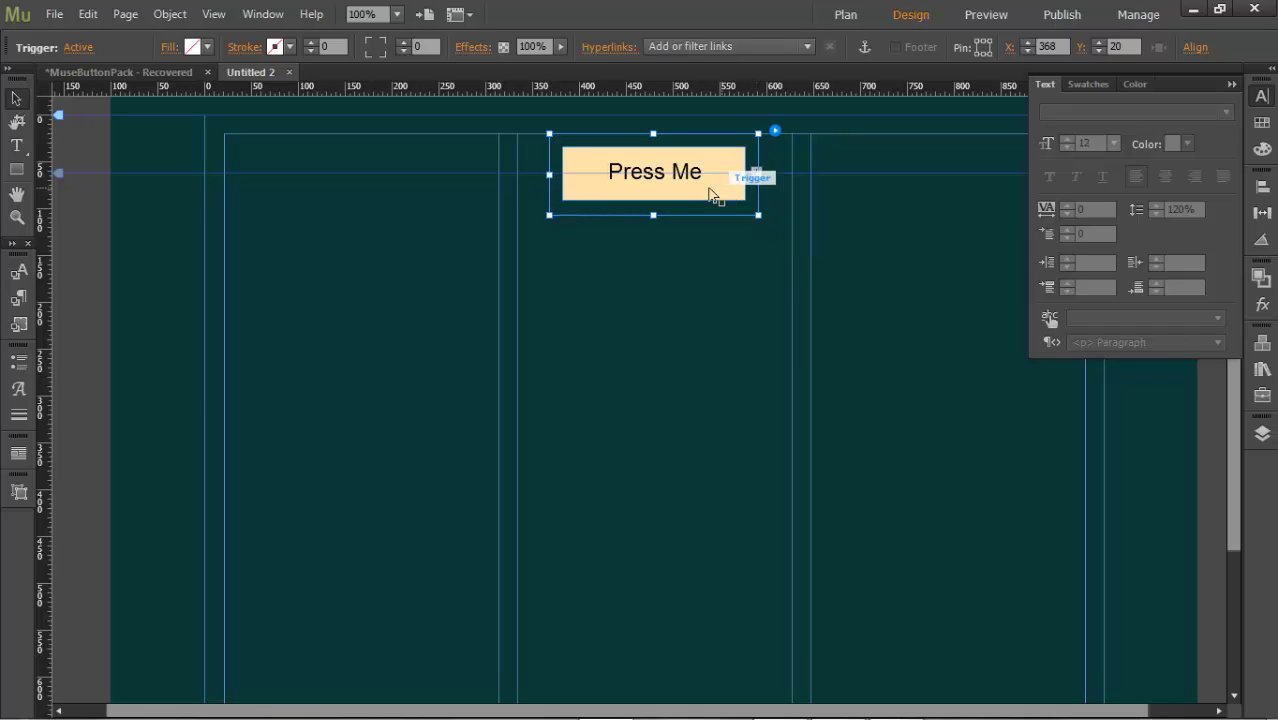
pyautogui.click(659, 178)
pyautogui.click(688, 261)
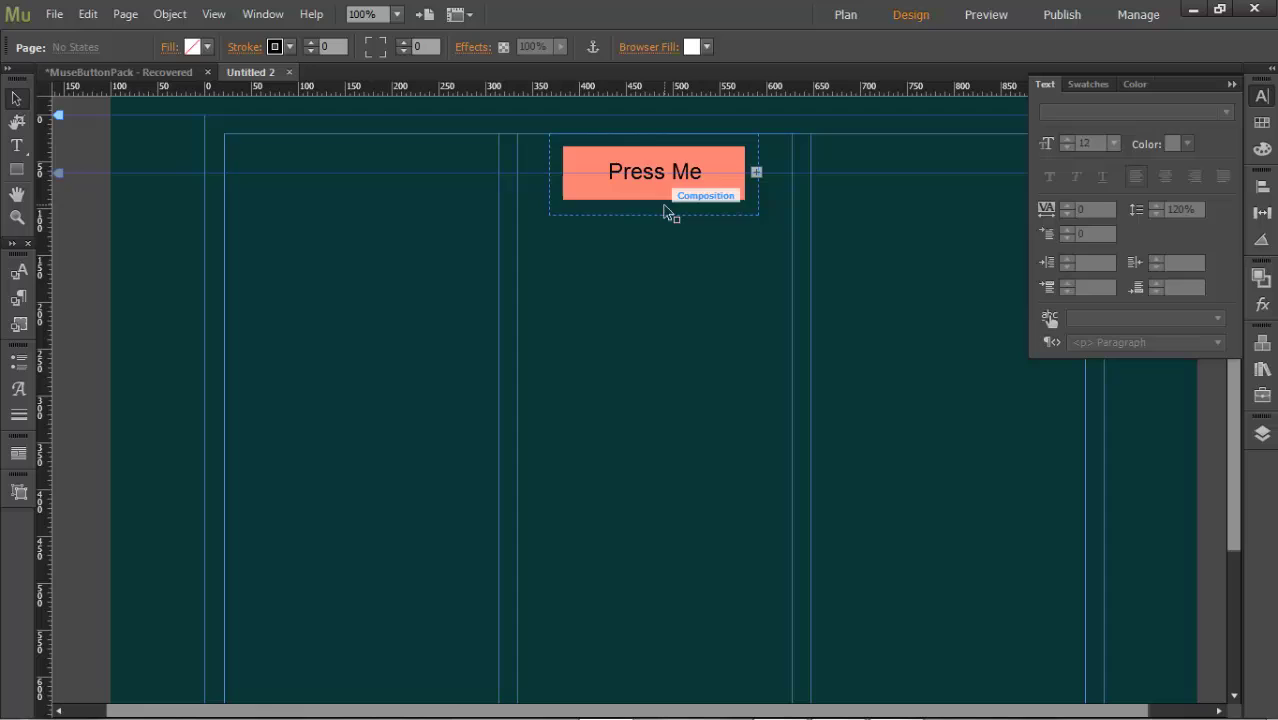
pyautogui.click(663, 205)
pyautogui.click(663, 205)
pyautogui.click(671, 216)
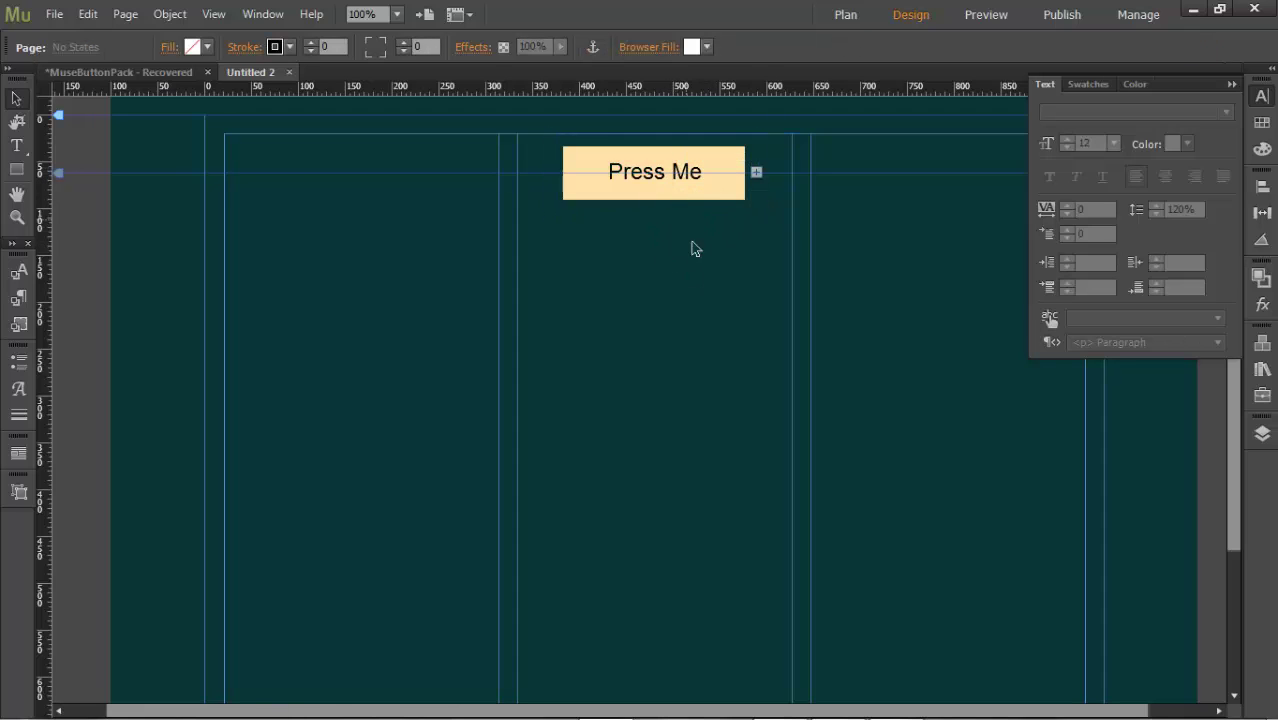
pyautogui.click(1012, 10)
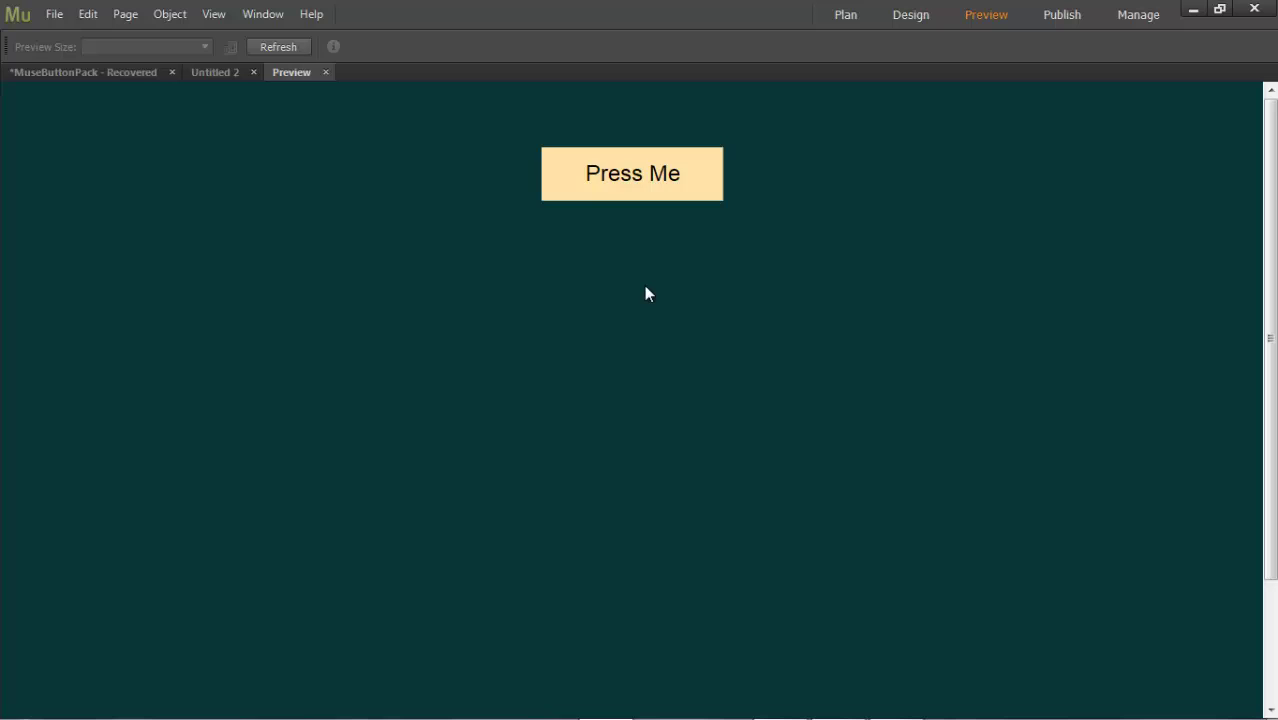
pyautogui.click(325, 72)
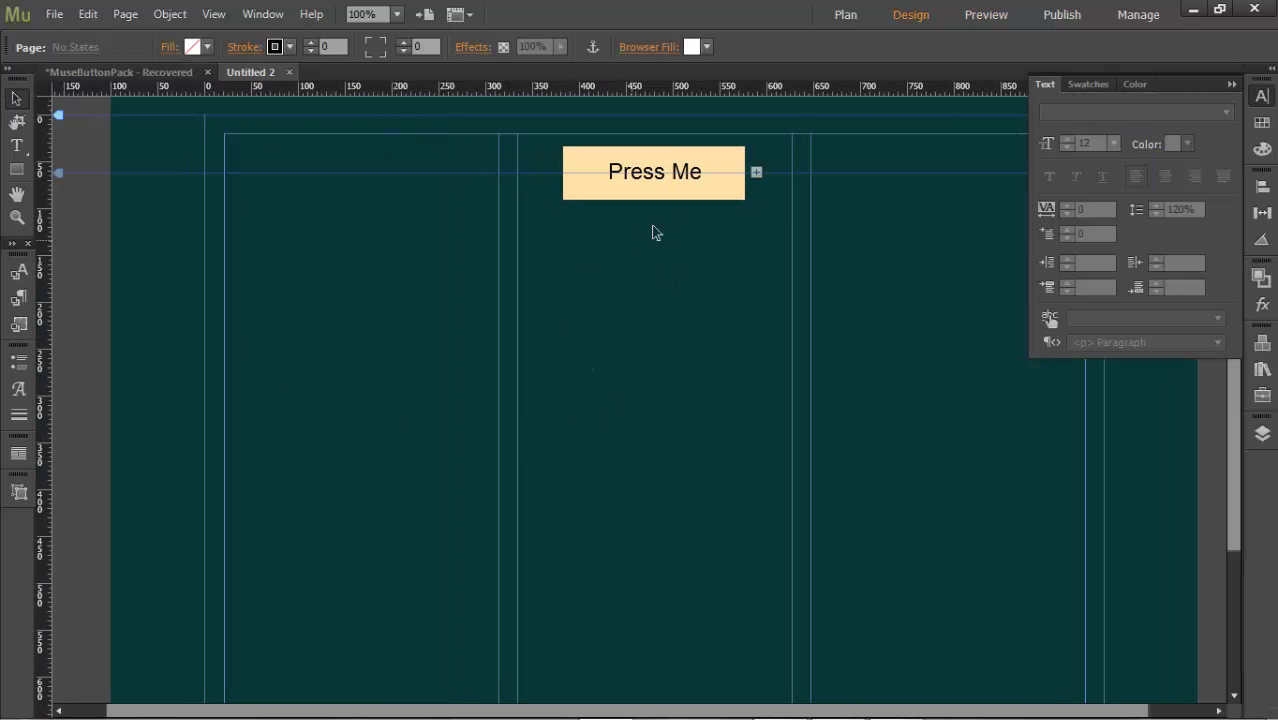
pyautogui.click(605, 177)
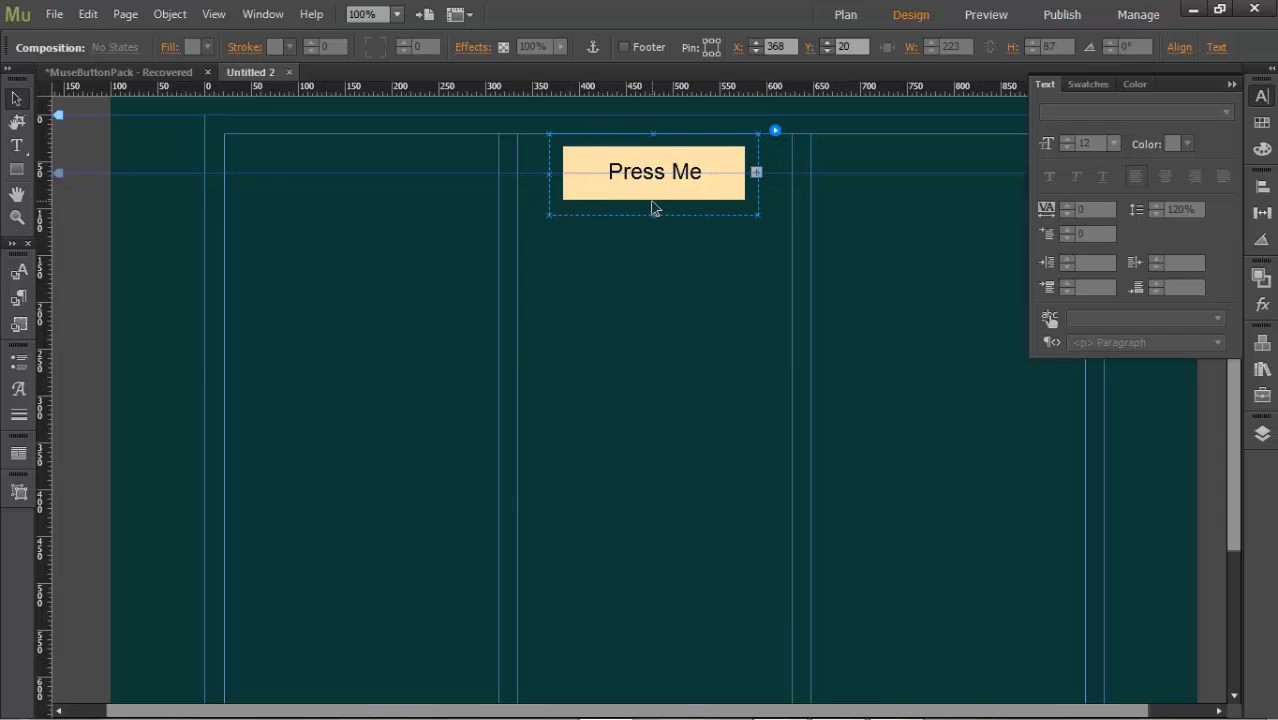
# Step: Paste a copy of the Press Me button below the original at X 369, Y 139
pyautogui.hotkey('ctrl', 'v')
pyautogui.moveTo(613, 417); pyautogui.dragTo(630, 298)
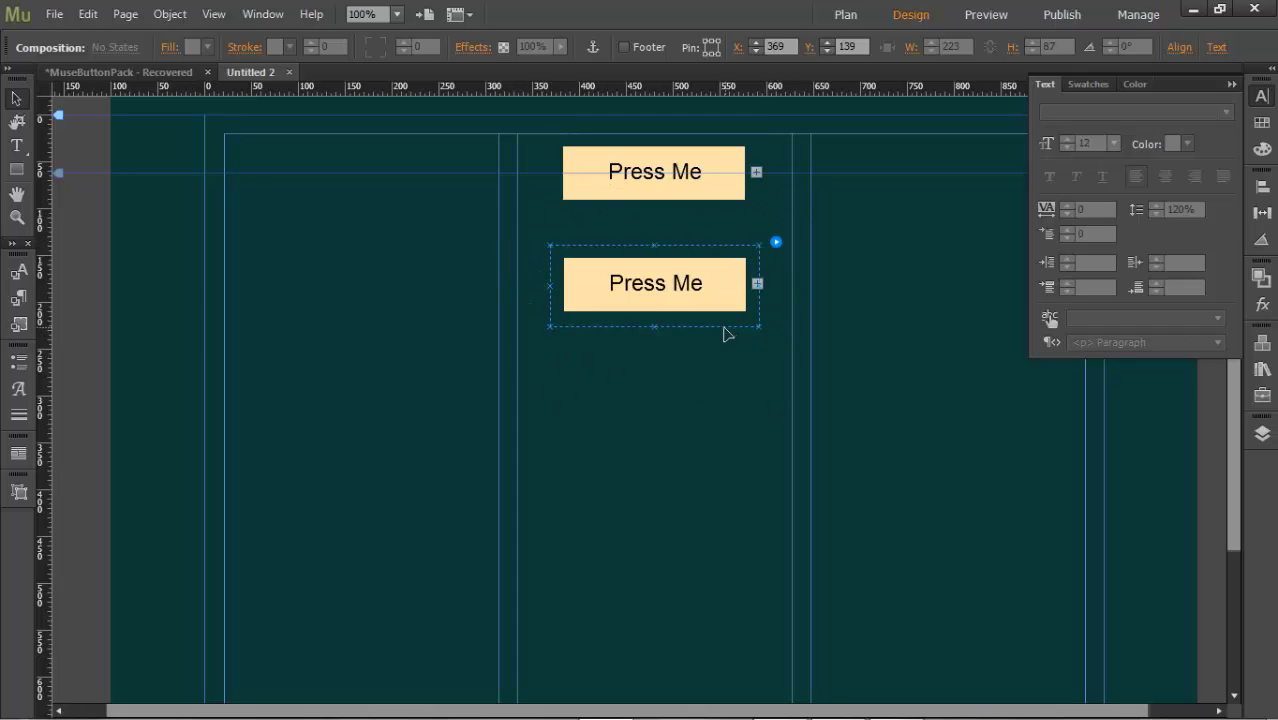
# Step: Add an Empty State Button from the Library onto the page
pyautogui.click(1262, 371)
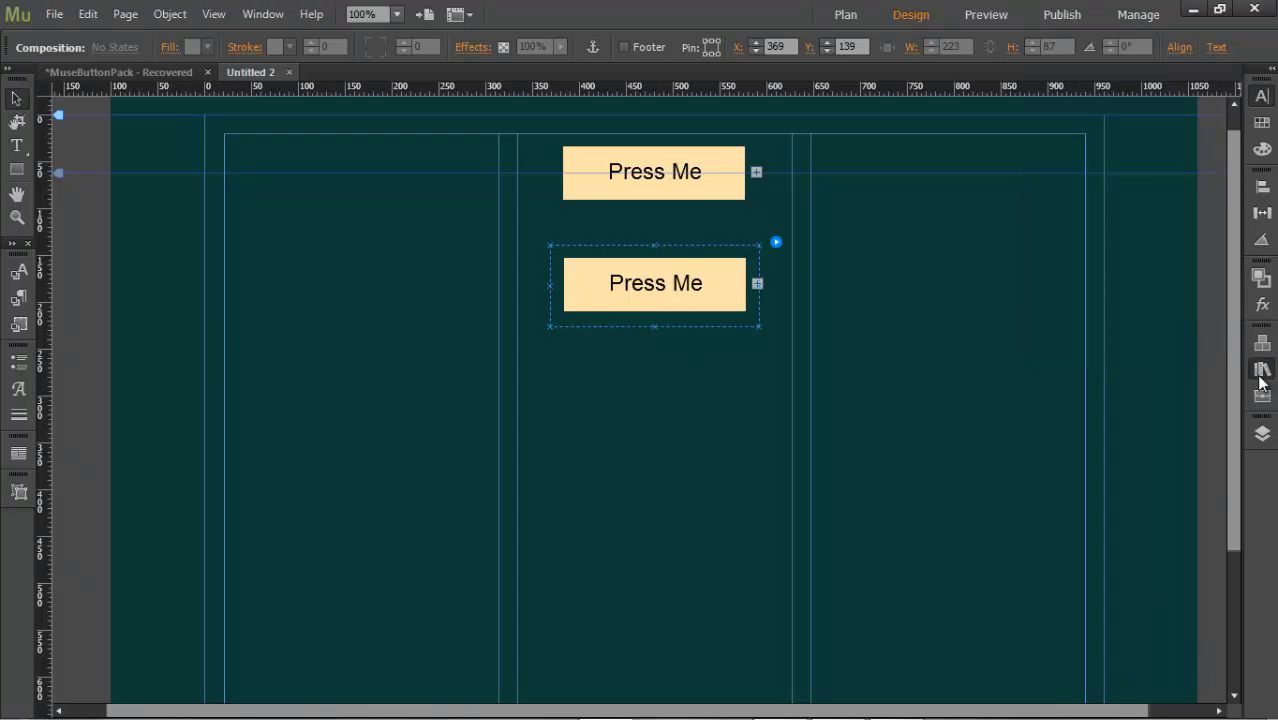
pyautogui.click(1261, 376)
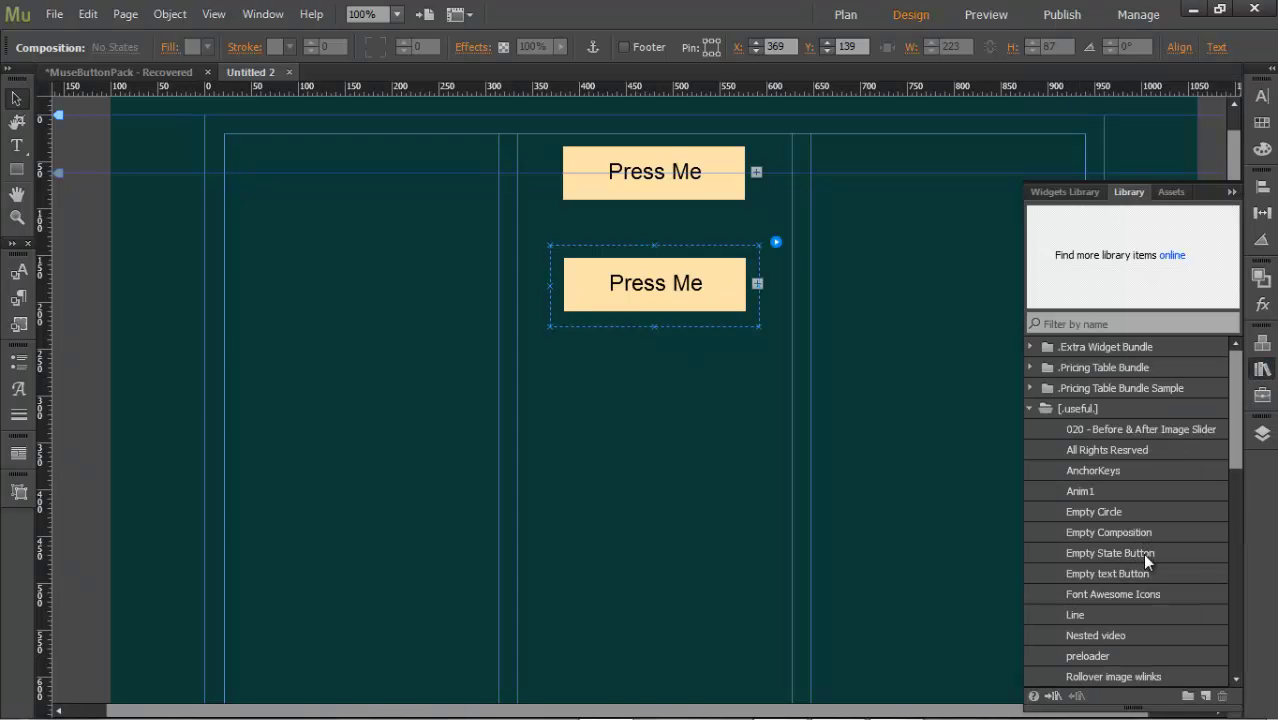
pyautogui.click(1143, 554)
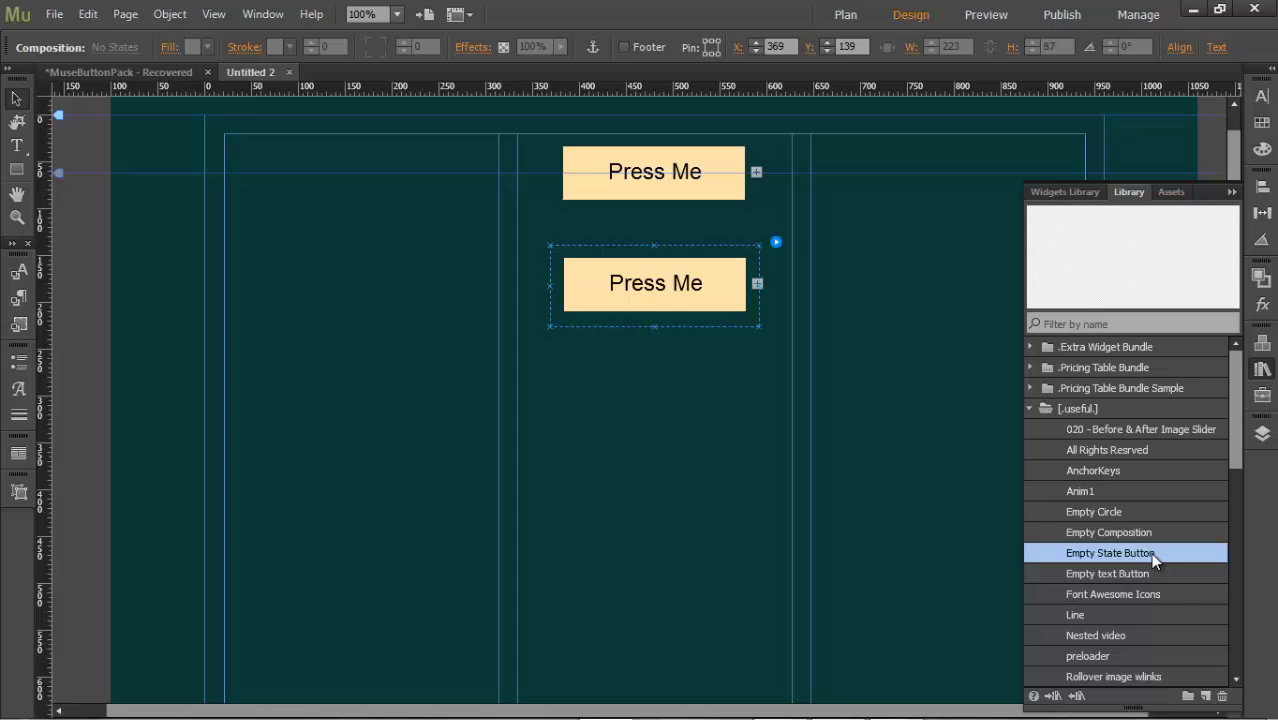
pyautogui.moveTo(1155, 561); pyautogui.dragTo(669, 479)
pyautogui.moveTo(644, 393); pyautogui.dragTo(643, 391)
# Step: Move the second Press Me button into the state button and rotate it 180°
pyautogui.click(628, 300)
pyautogui.moveTo(628, 300); pyautogui.dragTo(650, 435)
pyautogui.click(688, 476)
pyautogui.moveTo(673, 388); pyautogui.dragTo(680, 296)
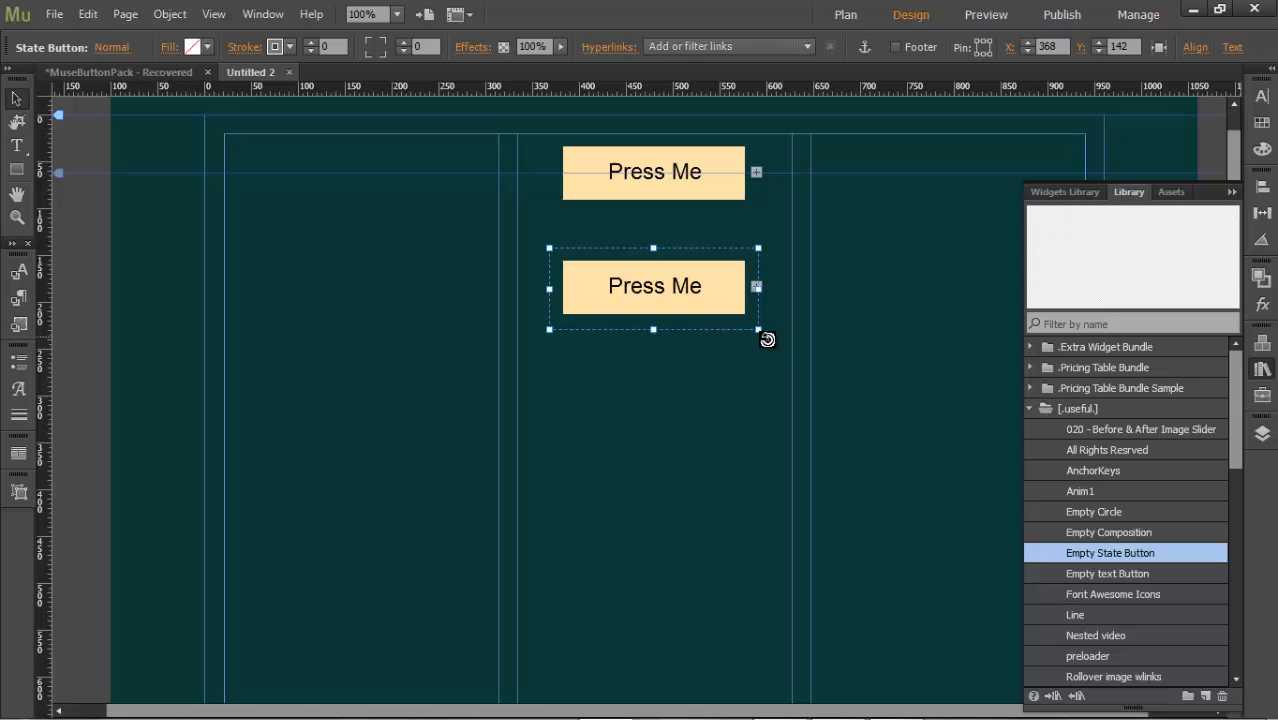
pyautogui.moveTo(769, 338); pyautogui.dragTo(556, 254)
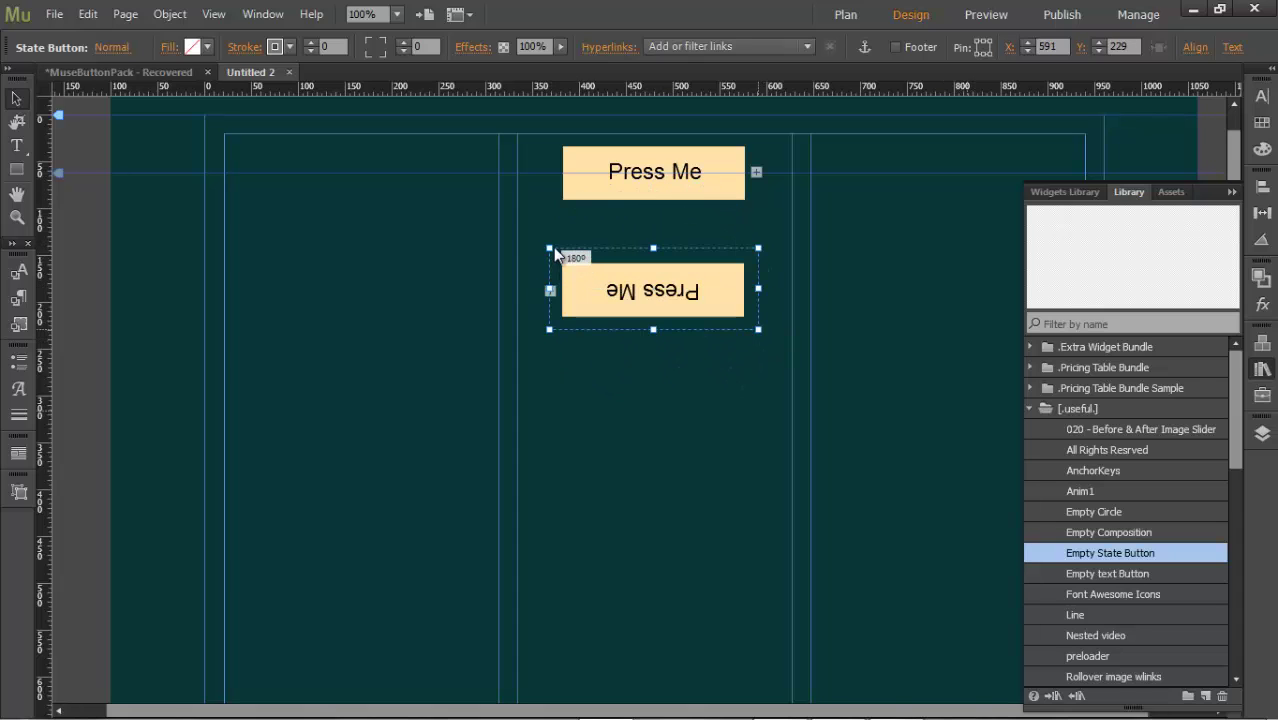
pyautogui.click(984, 14)
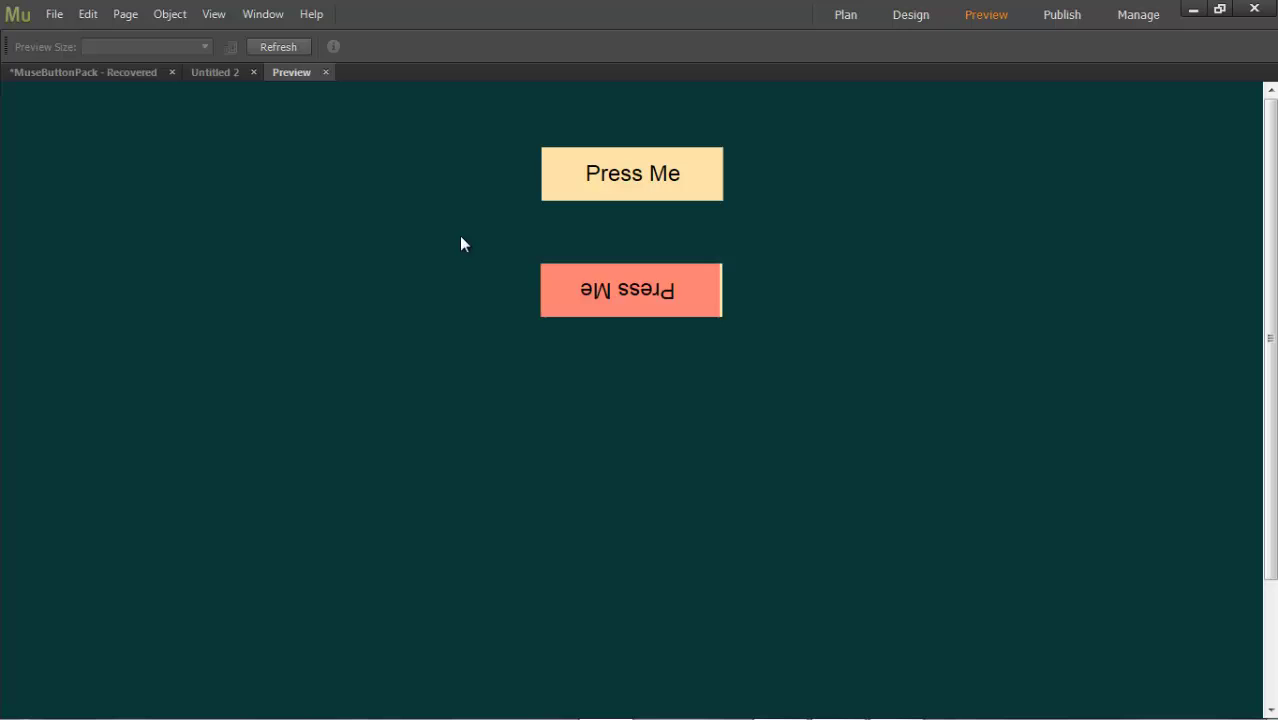
pyautogui.click(325, 72)
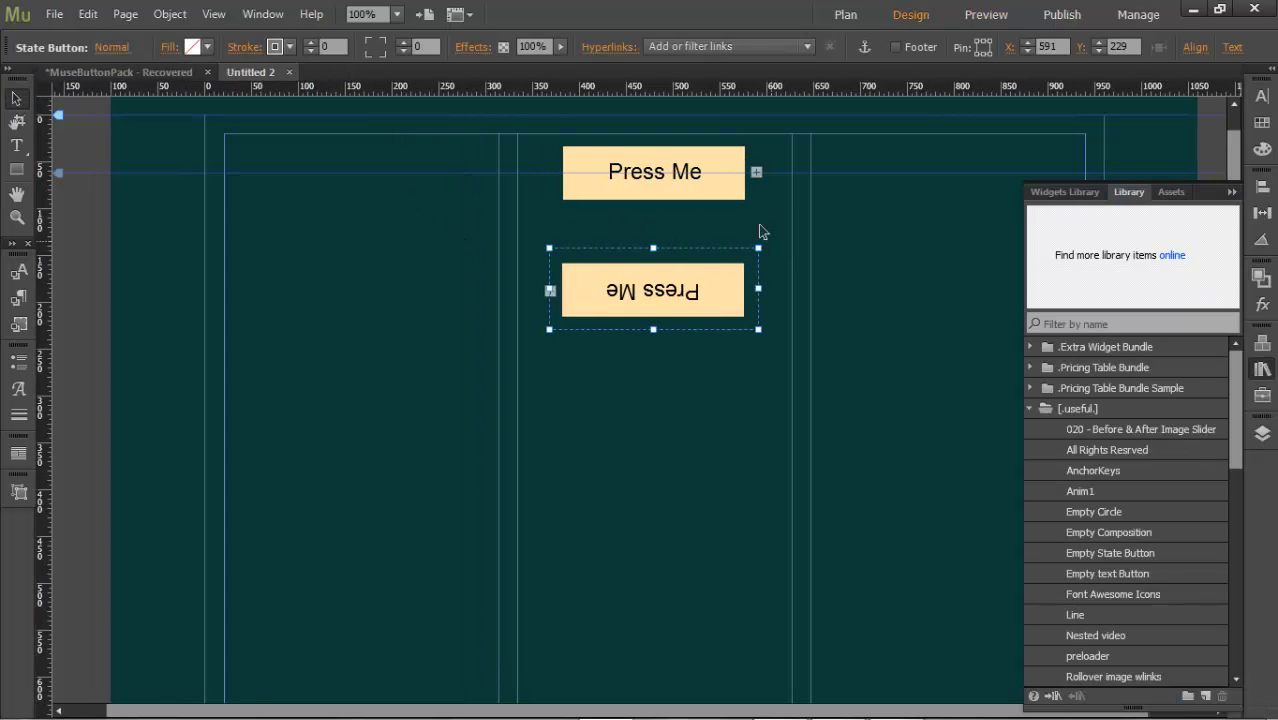
# Step: Set the top Press Me composition's transition to Vertical
pyautogui.click(759, 146)
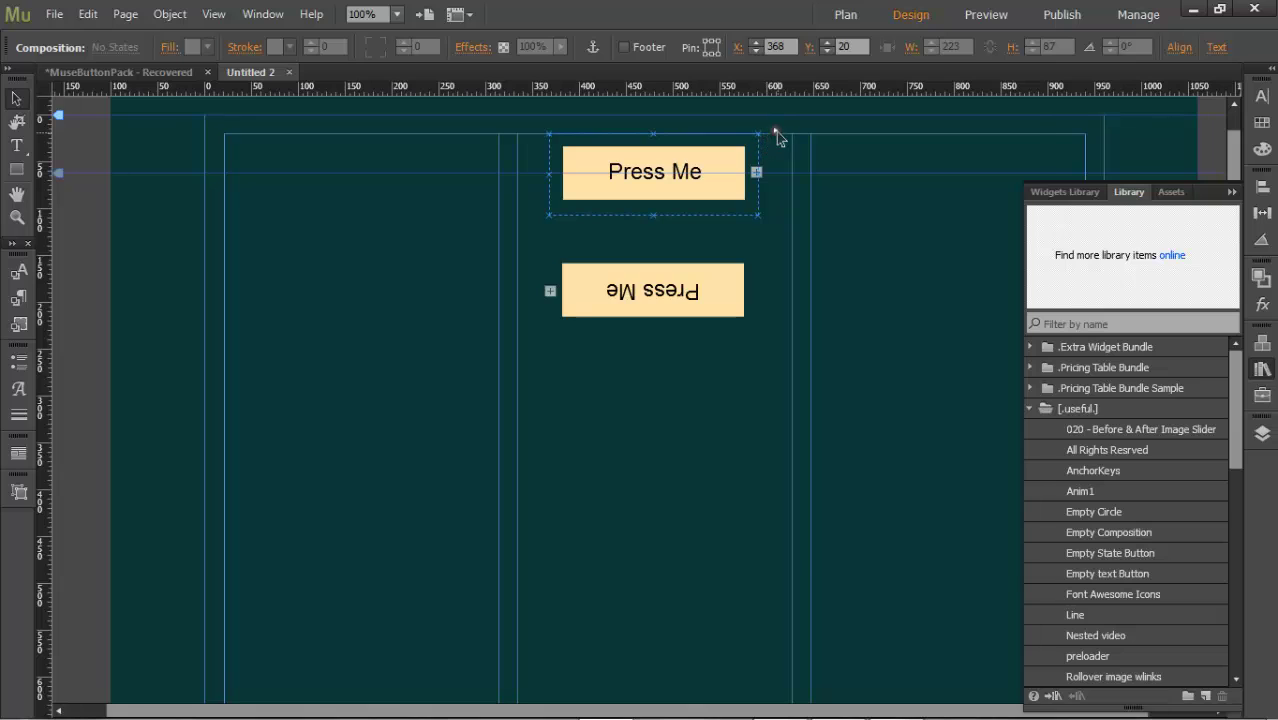
pyautogui.click(776, 131)
pyautogui.click(917, 240)
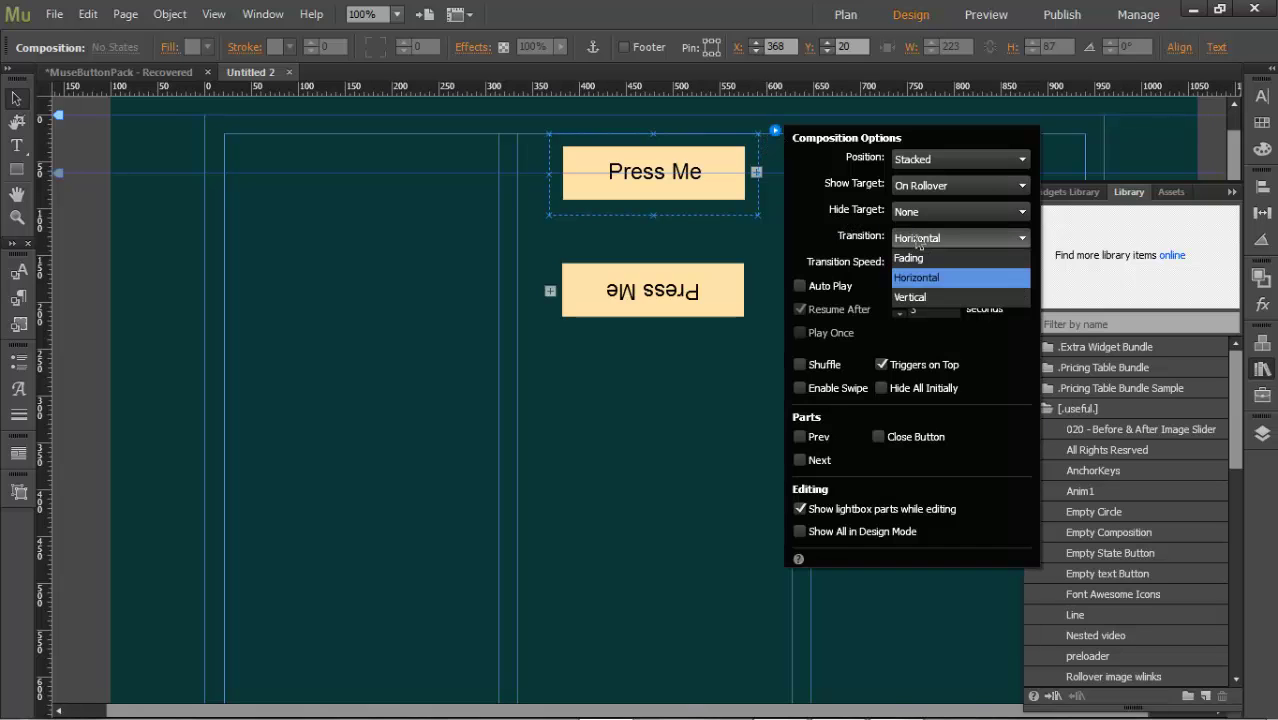
pyautogui.click(918, 297)
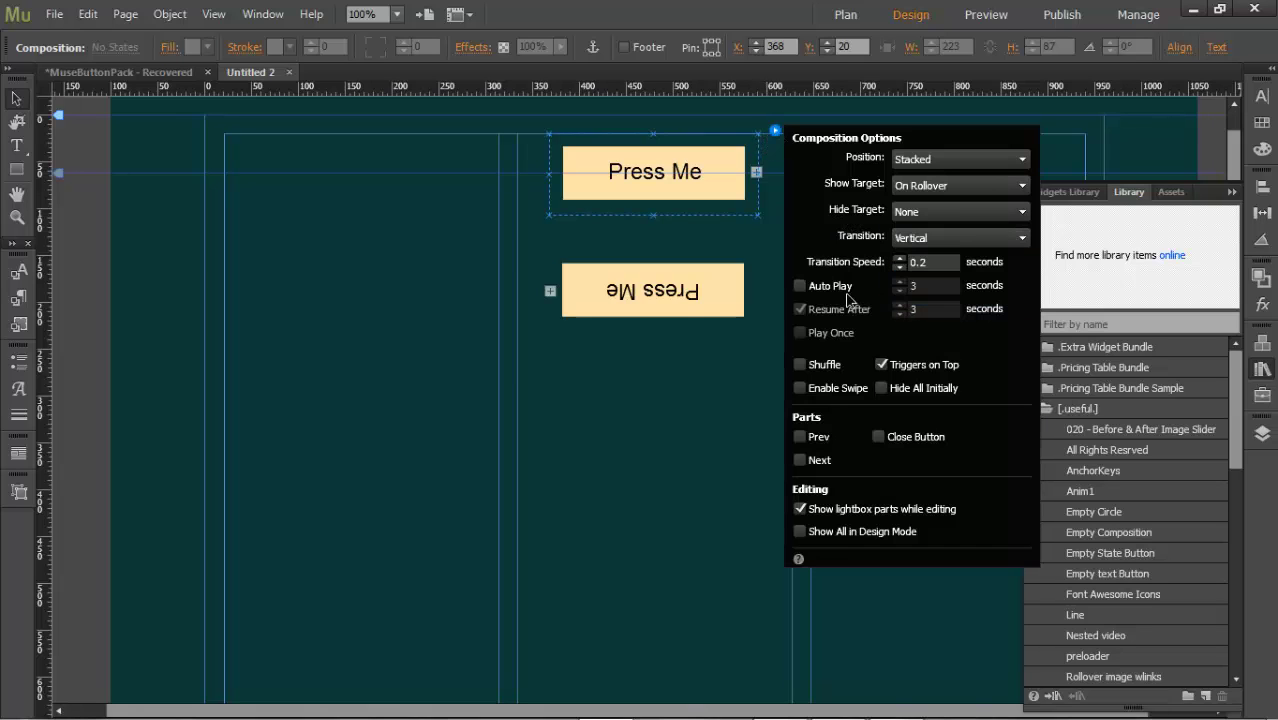
# Step: Set the flipped Press Me composition's transition to Vertical, then preview the page
pyautogui.click(688, 312)
pyautogui.click(719, 296)
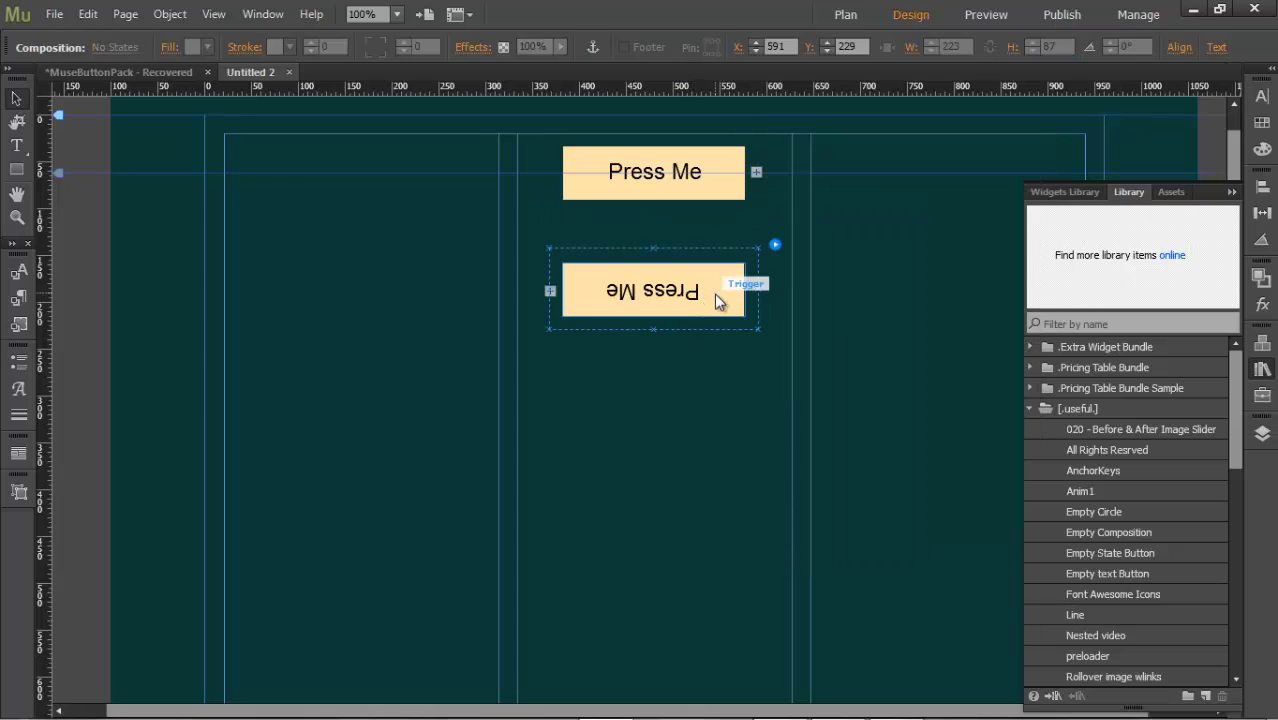
pyautogui.click(776, 245)
pyautogui.click(955, 352)
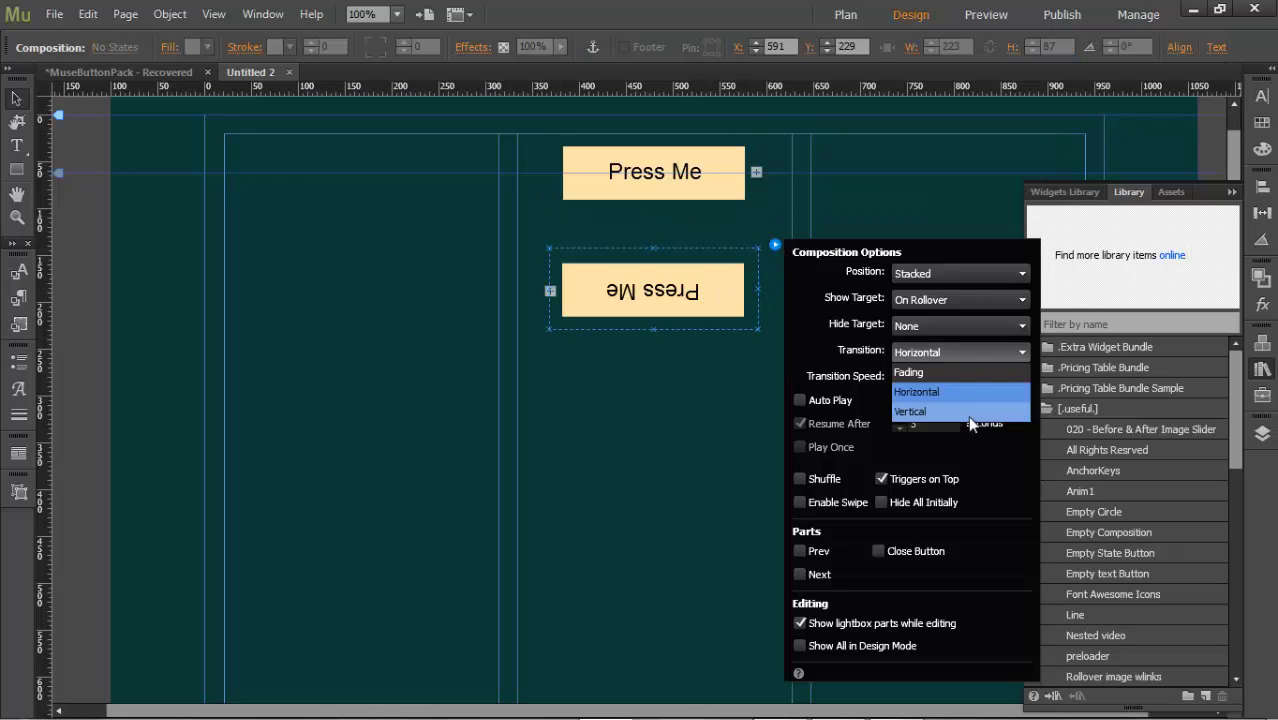
pyautogui.click(961, 410)
pyautogui.click(987, 14)
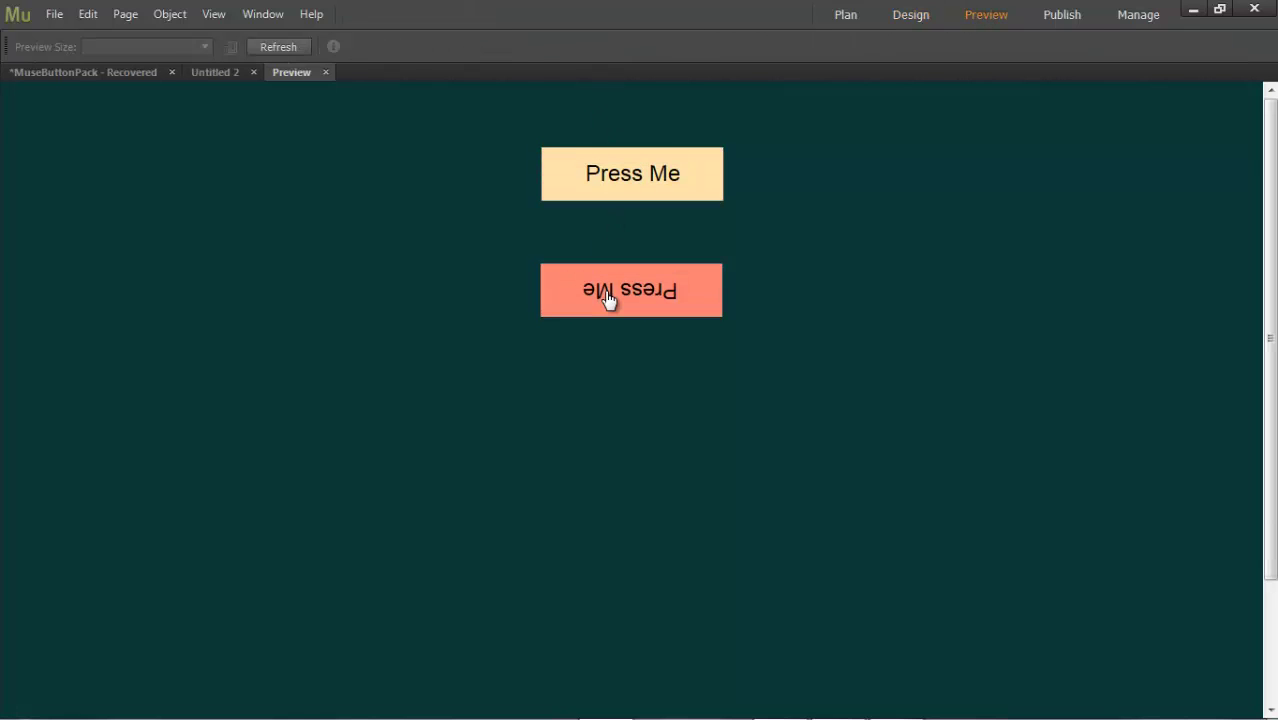
pyautogui.click(325, 72)
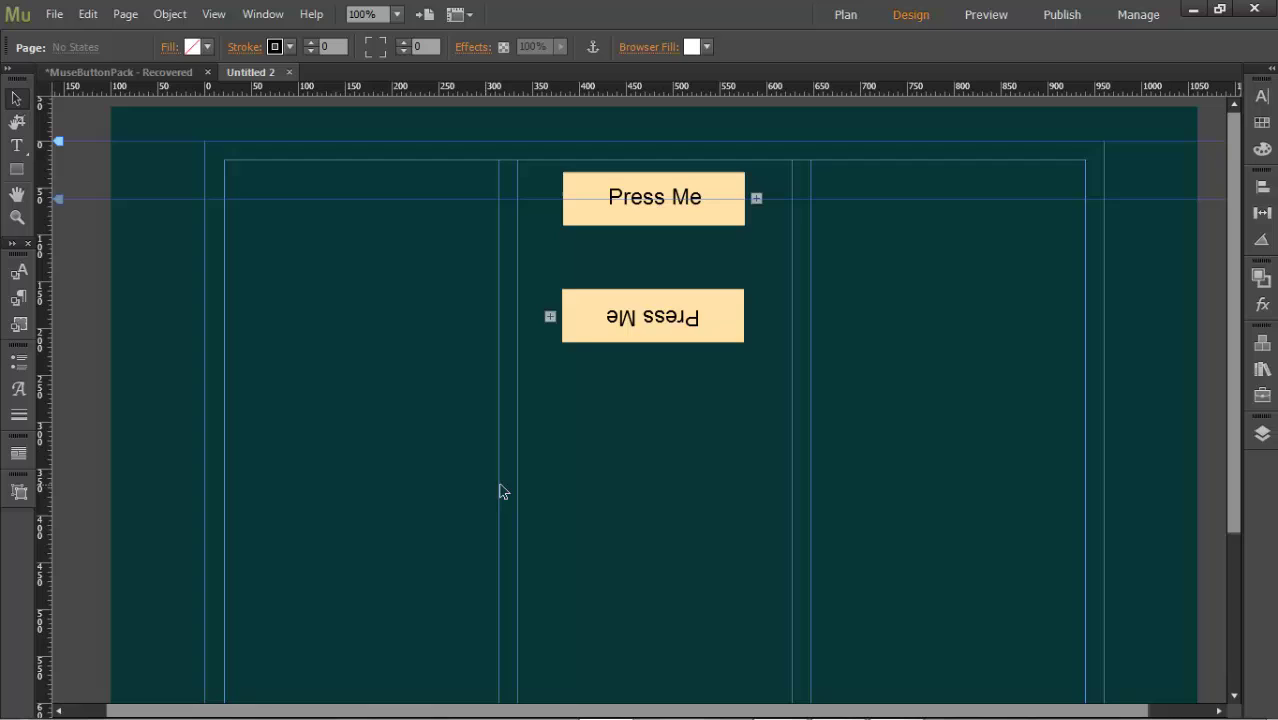